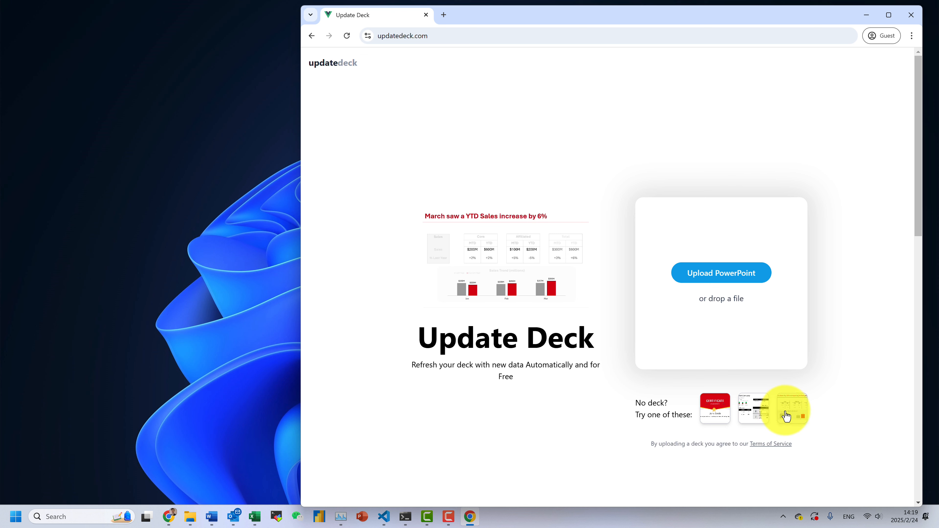
Load the third sample deck (sales scorecard), then generate and save its datasheet .xlsx
click(792, 409)
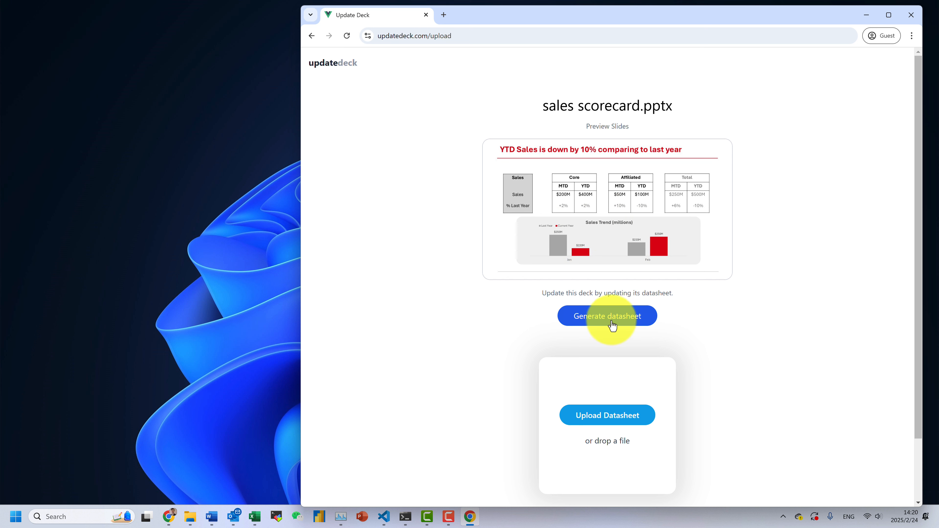
click(598, 317)
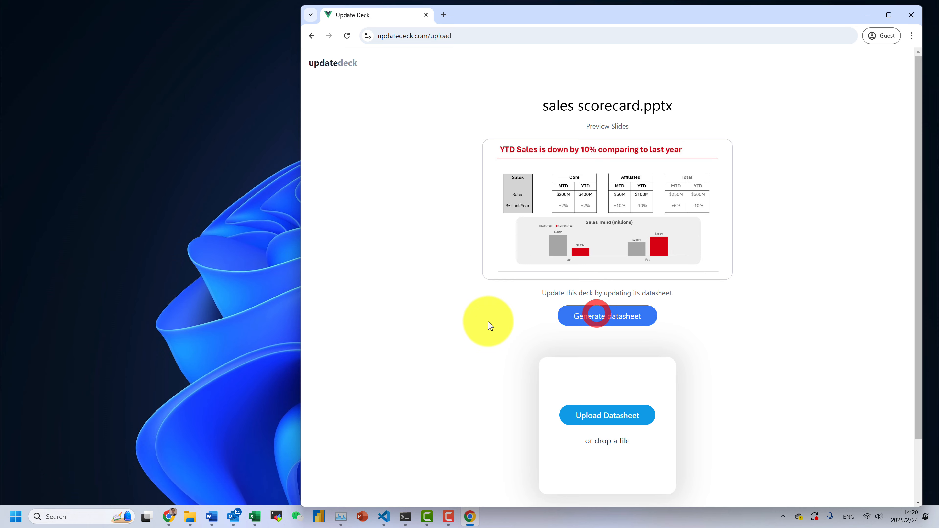
click(831, 354)
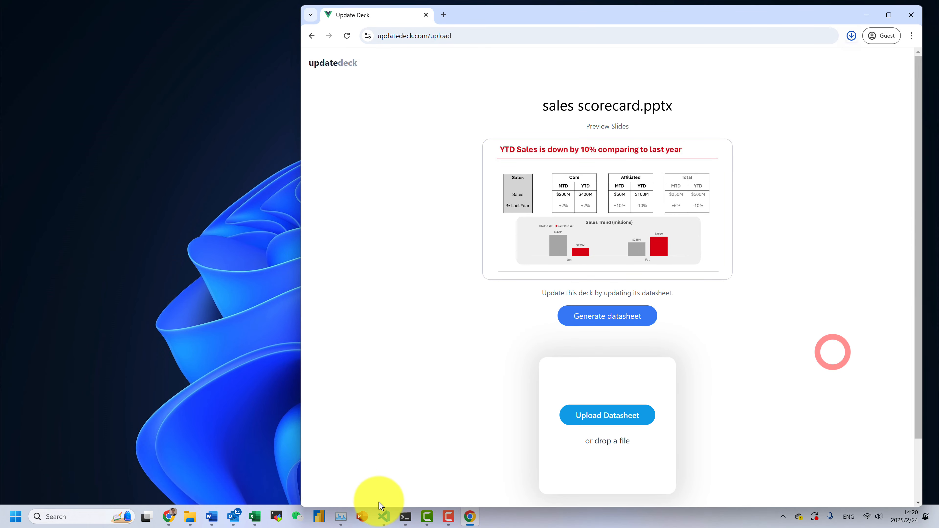
click(192, 440)
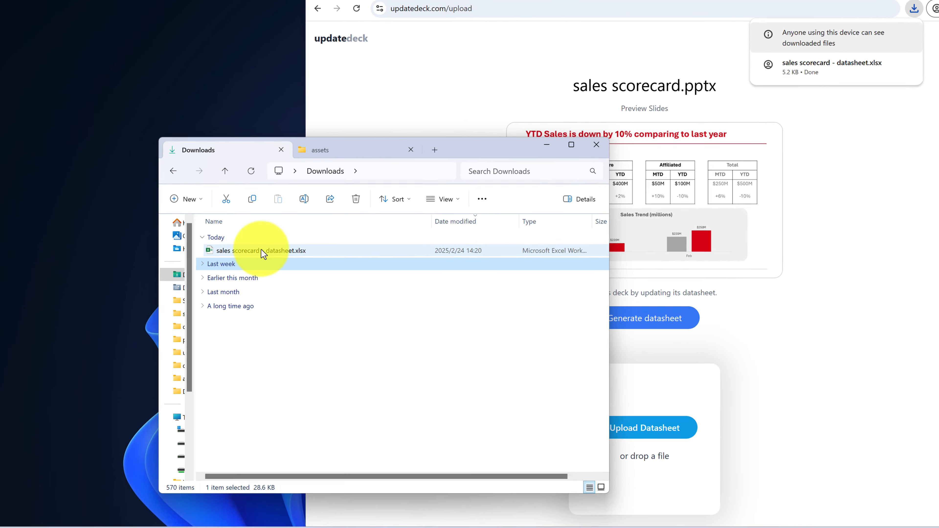
Open sales scorecard - datasheet.xlsx from the Downloads folder in Excel
click(261, 254)
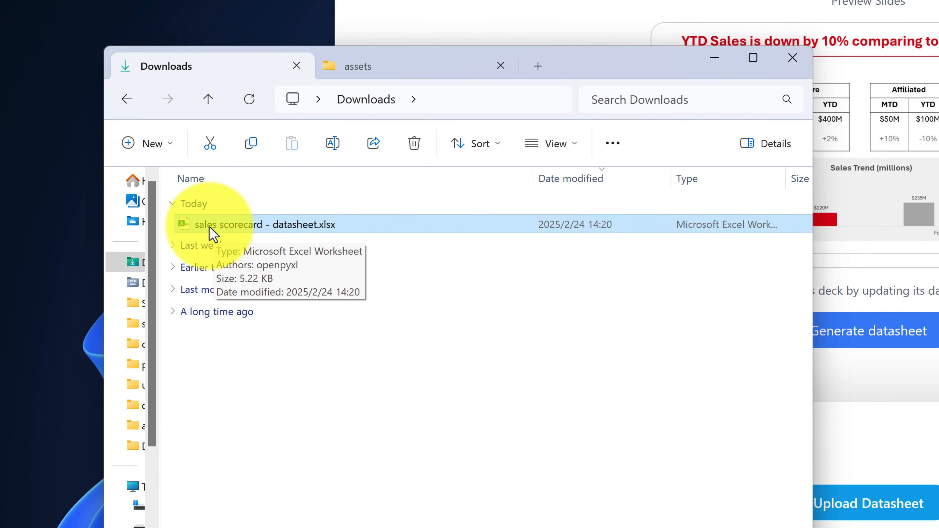
double_click(318, 227)
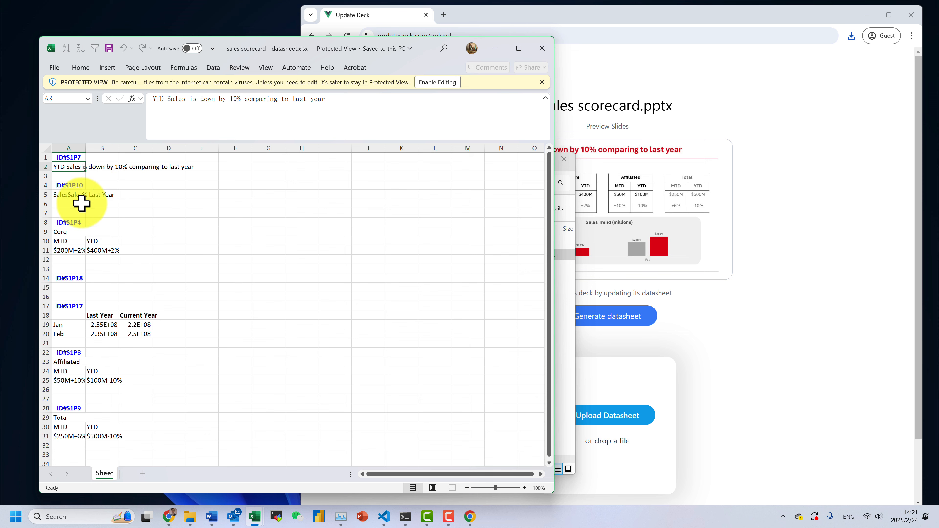
click(70, 157)
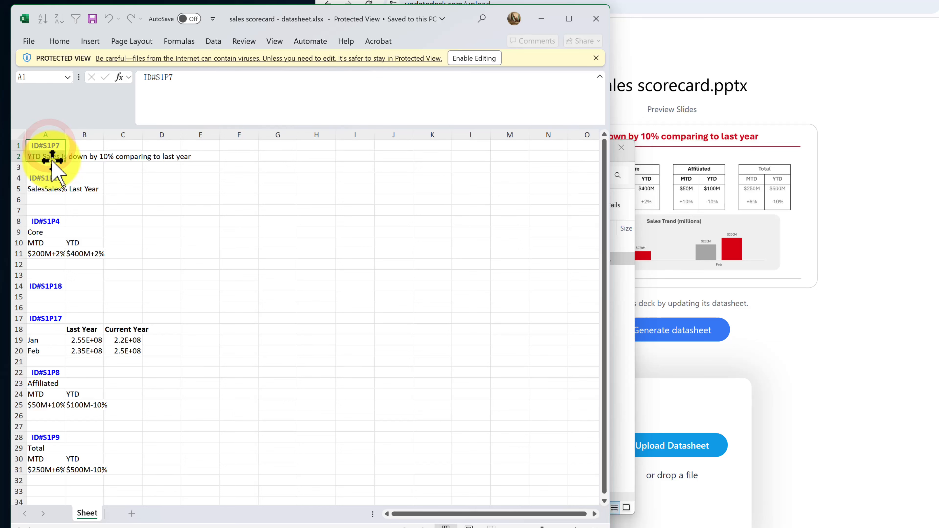
click(53, 146)
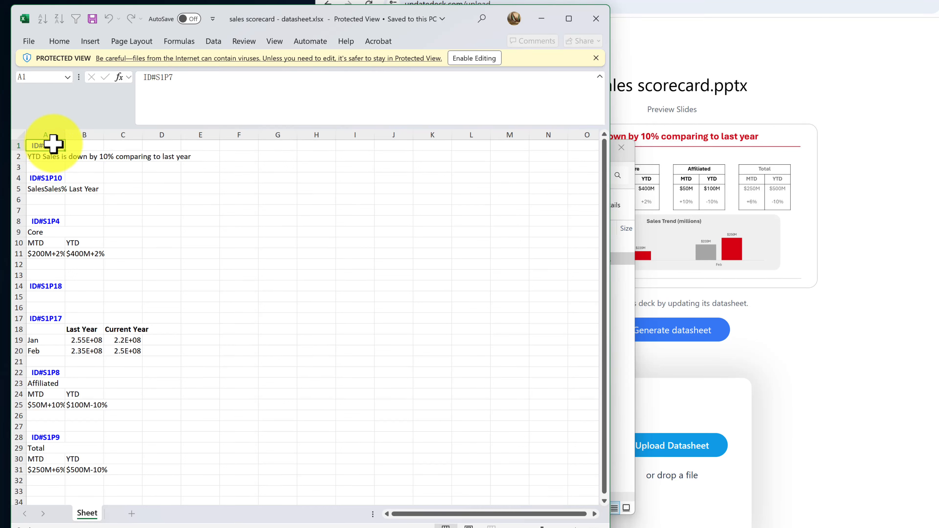
click(48, 158)
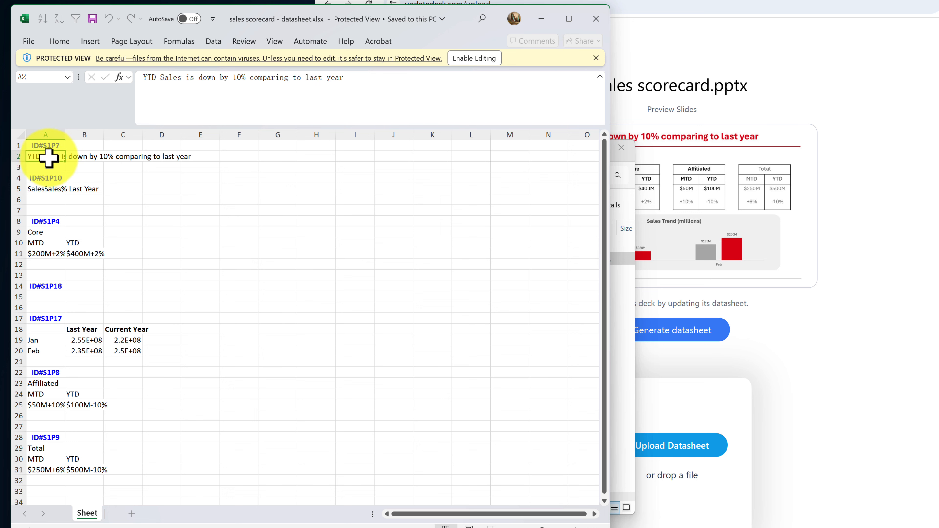
click(54, 341)
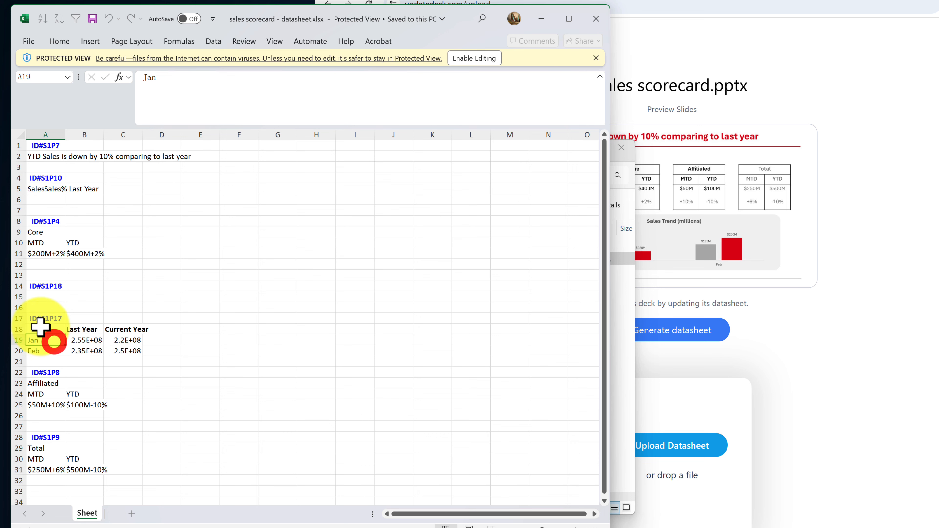
drag(47, 338, 116, 352)
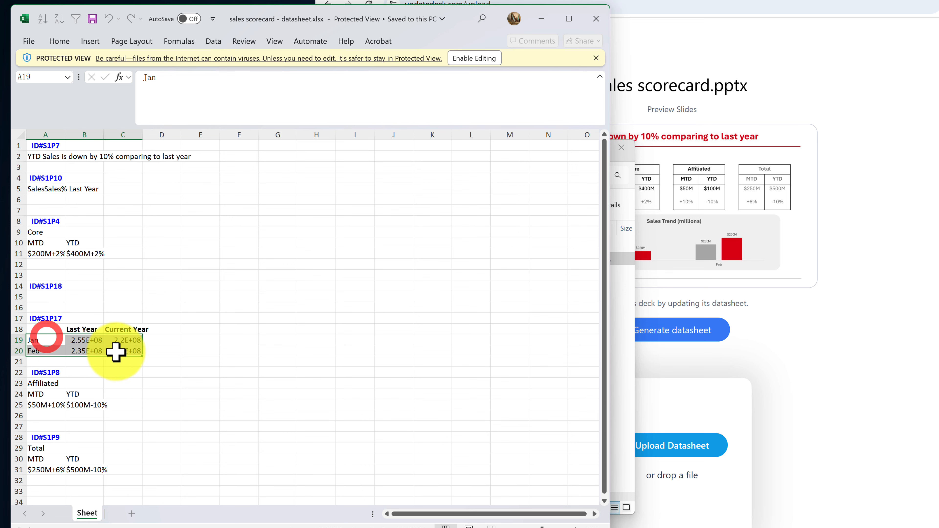
click(698, 259)
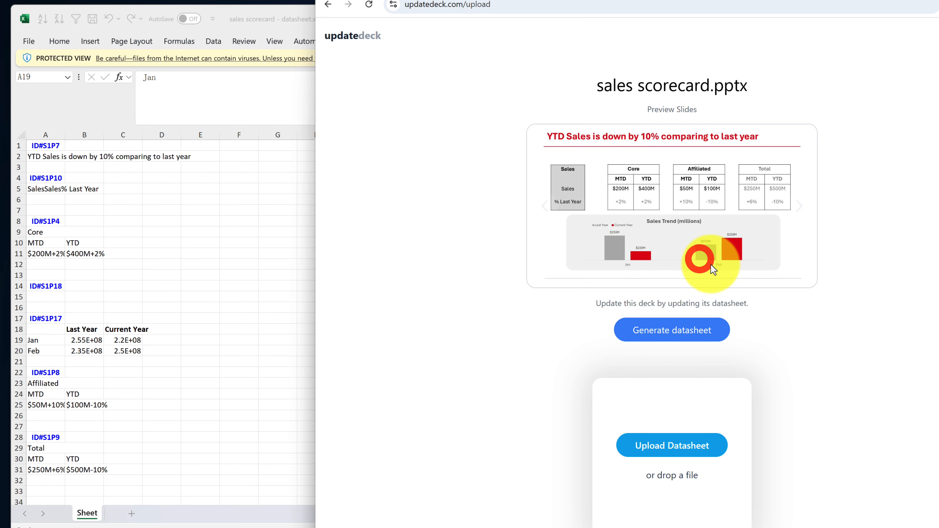
click(98, 371)
click(78, 331)
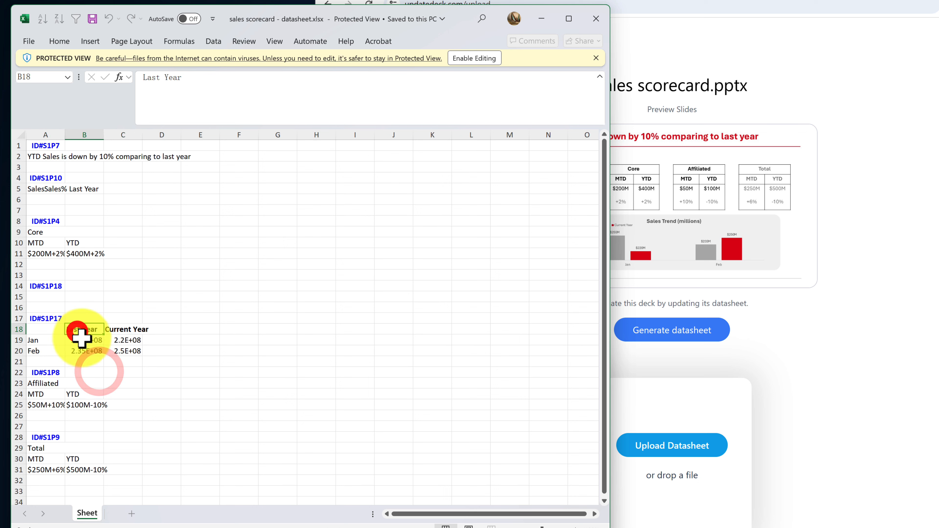
drag(83, 340, 125, 351)
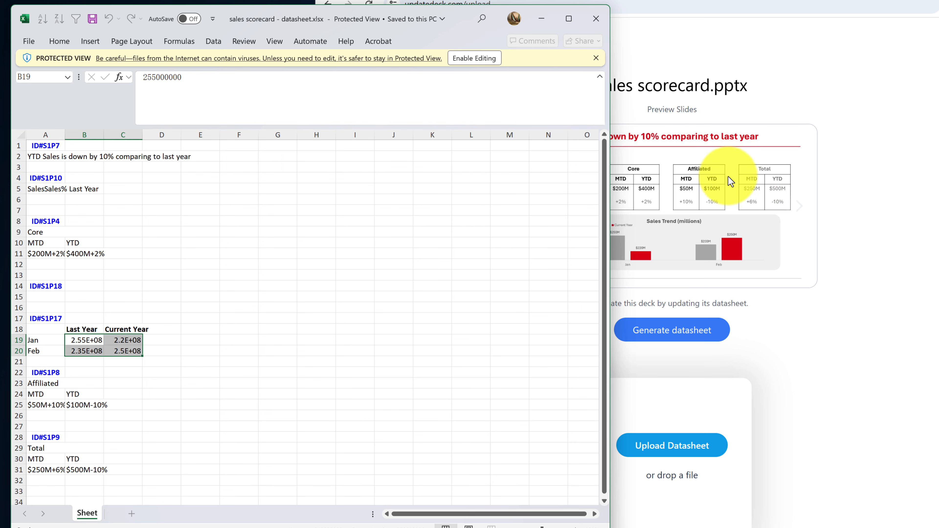
click(153, 324)
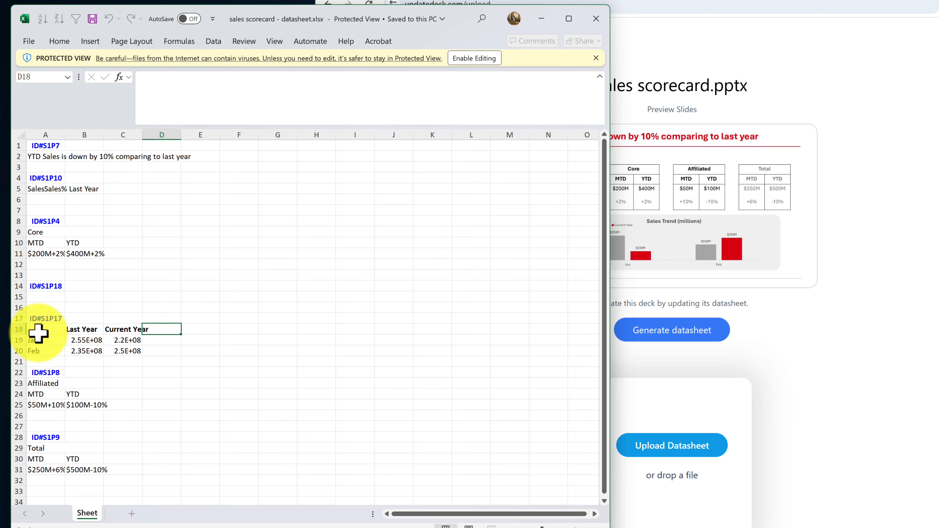
drag(40, 330, 113, 353)
click(240, 353)
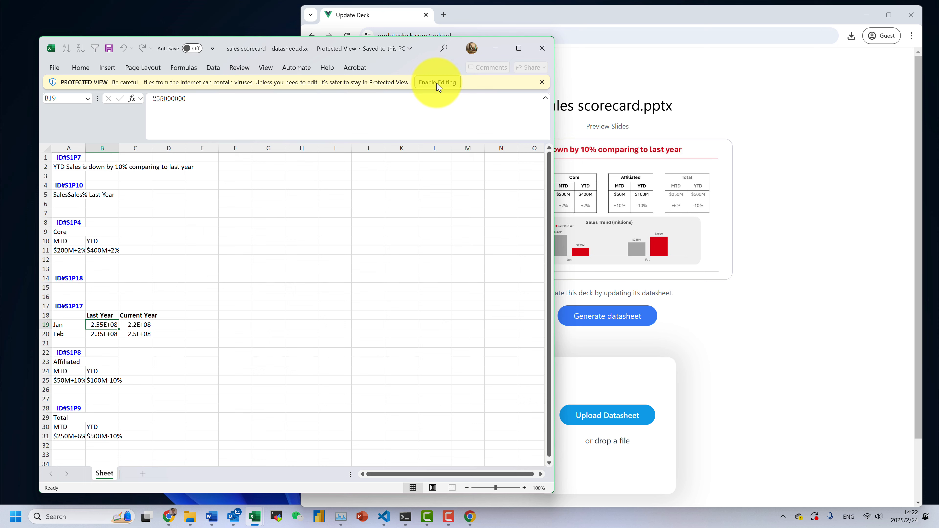
Enable editing on the datasheet and copy the example.xlsx sales table A1:D7
click(437, 83)
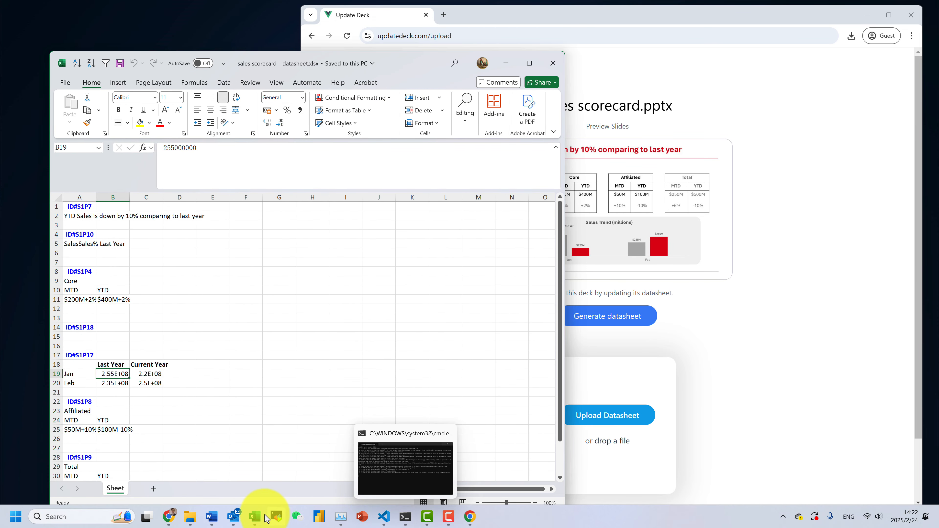
mouse_move(255, 515)
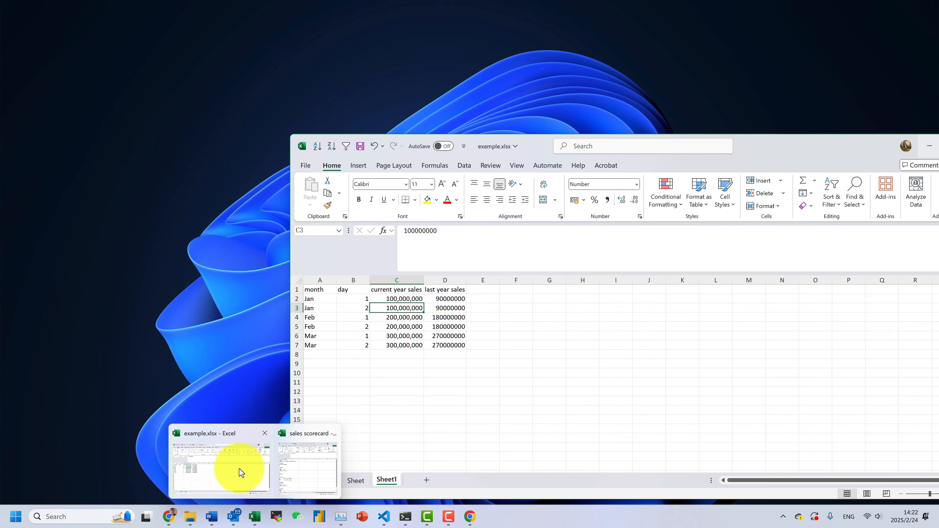
click(239, 469)
drag(451, 345, 312, 263)
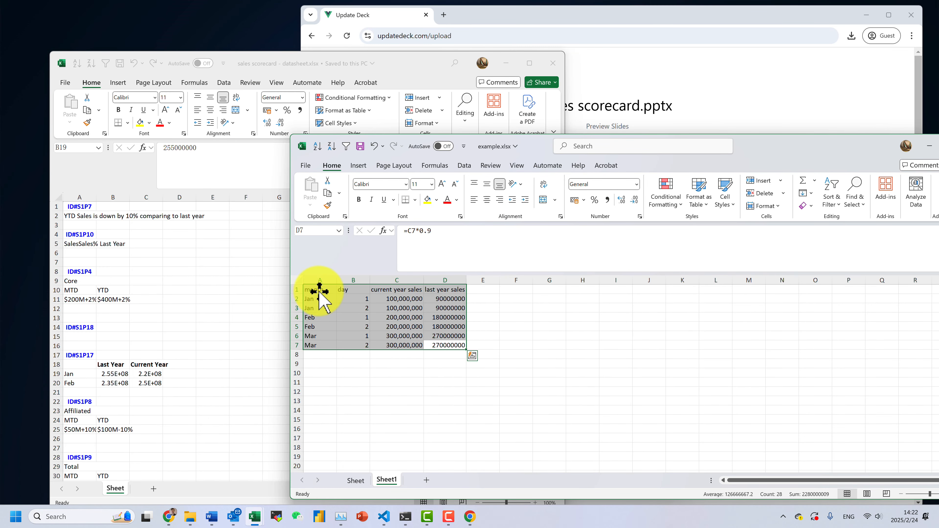
click(395, 289)
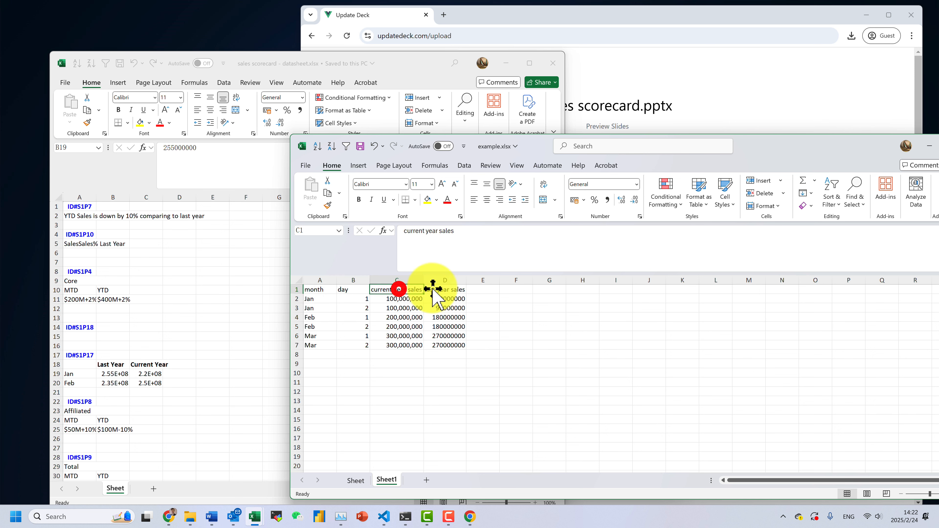
click(445, 289)
drag(446, 345, 311, 284)
right_click(324, 290)
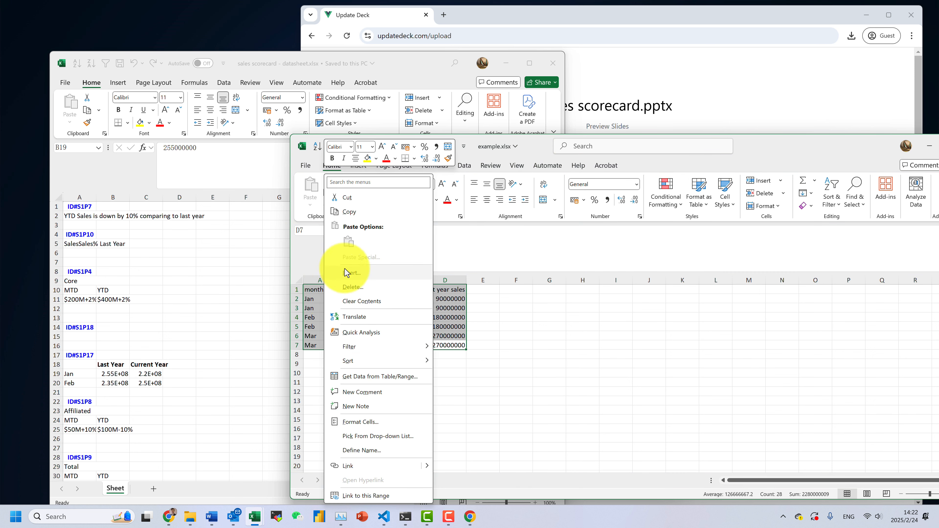
click(367, 213)
click(220, 308)
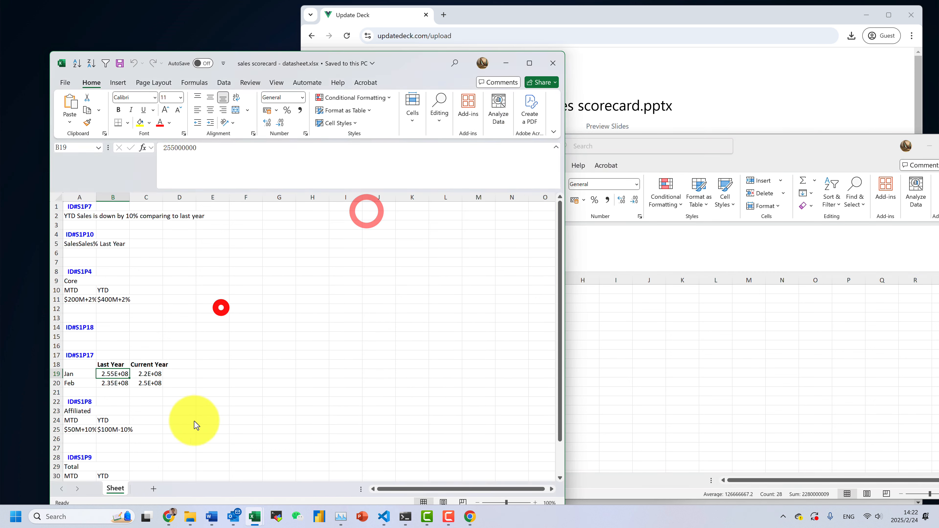
Paste the copied sales table into A1 of a new sheet in the datasheet
click(153, 488)
right_click(88, 206)
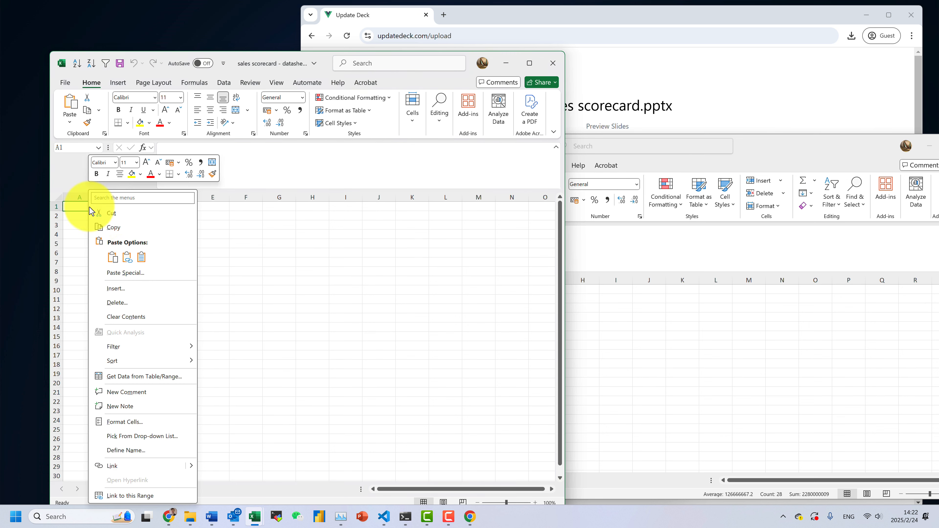
click(113, 257)
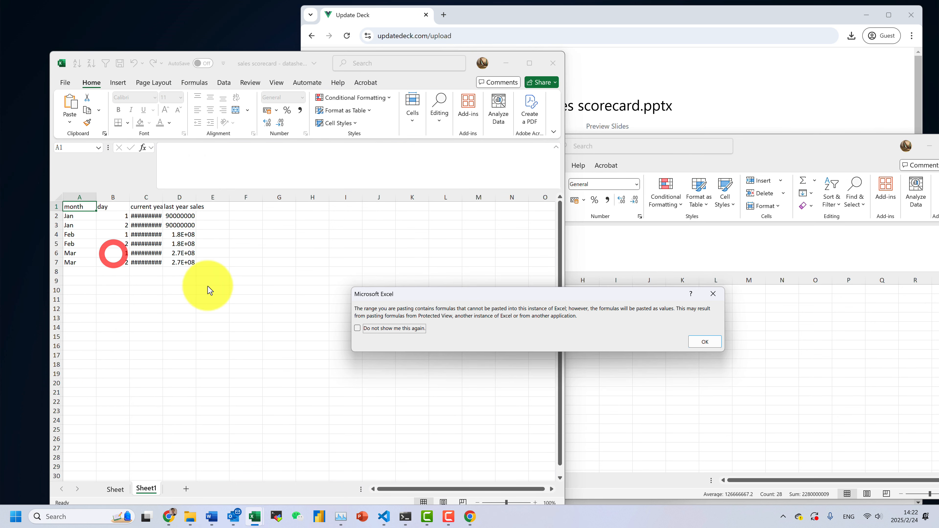
click(693, 341)
click(279, 309)
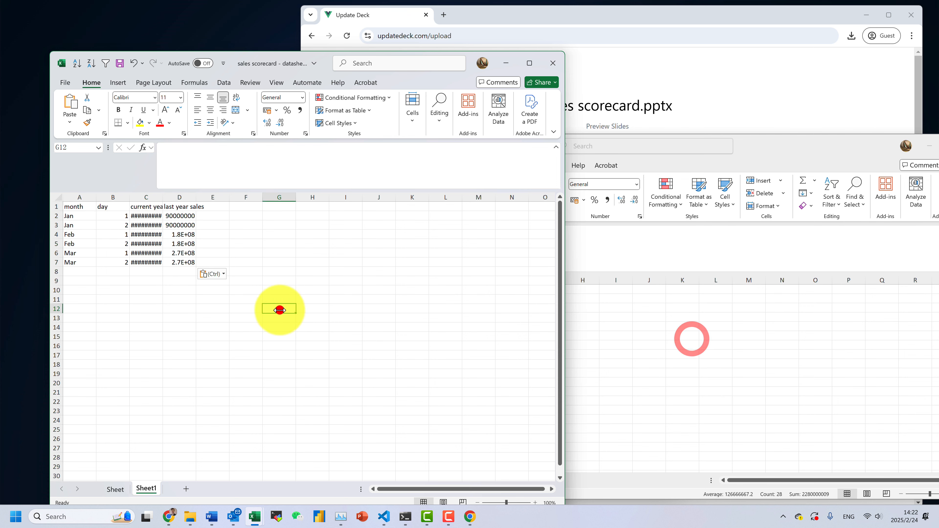
AutoFit columns C and D so the sales figures display in full
double_click(165, 199)
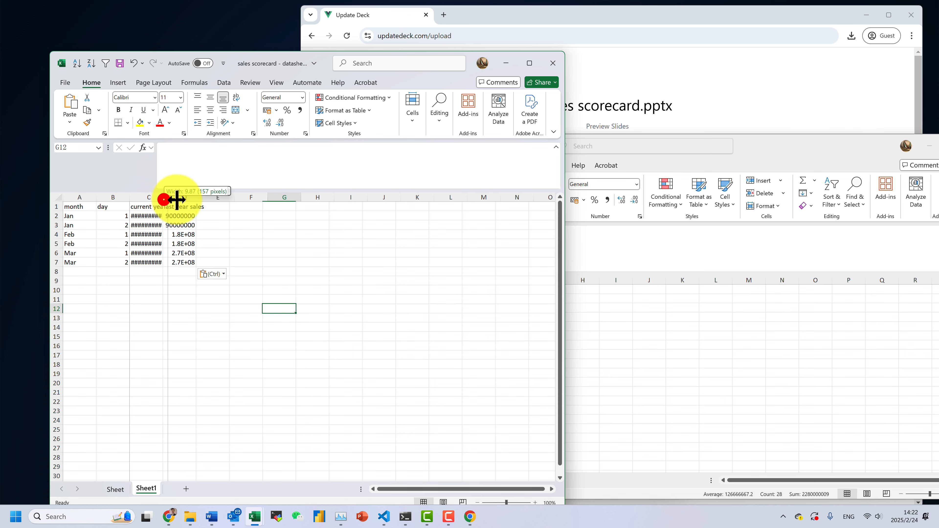
click(238, 233)
drag(834, 153, 635, 164)
click(731, 159)
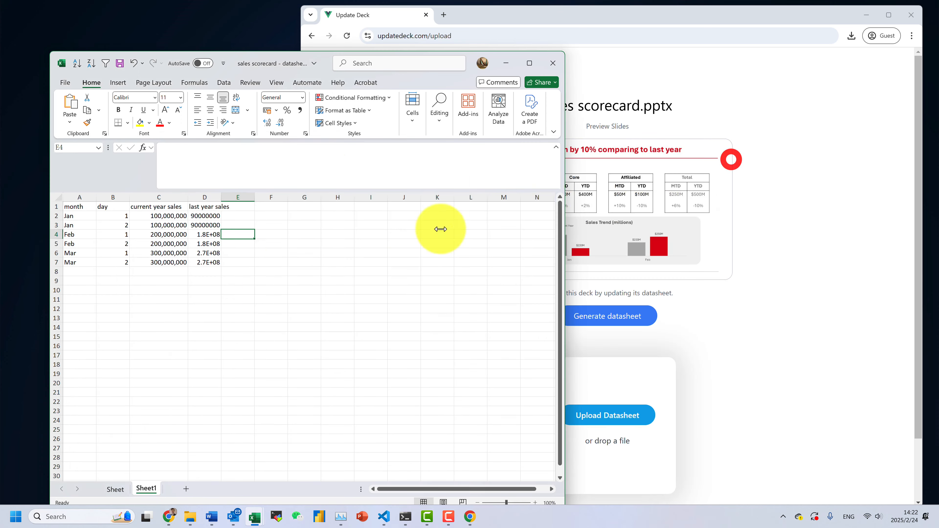
click(257, 262)
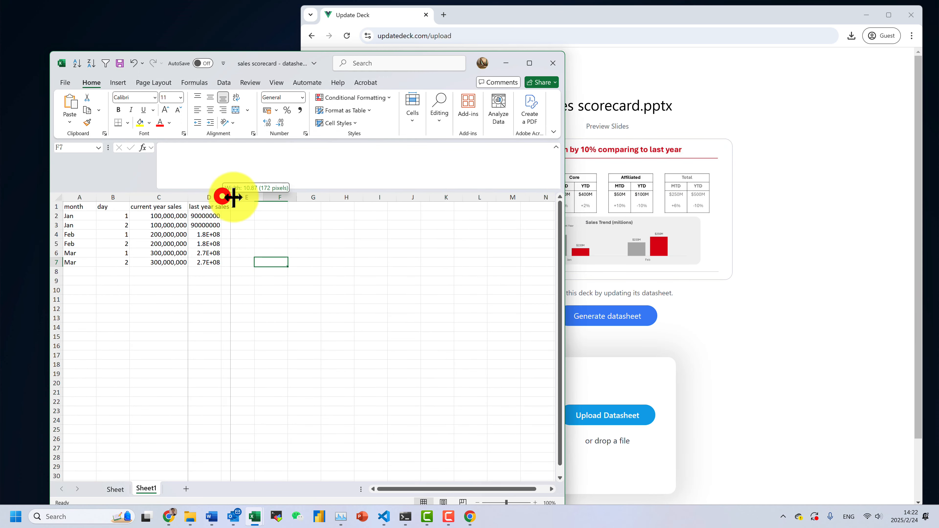
double_click(222, 196)
click(206, 293)
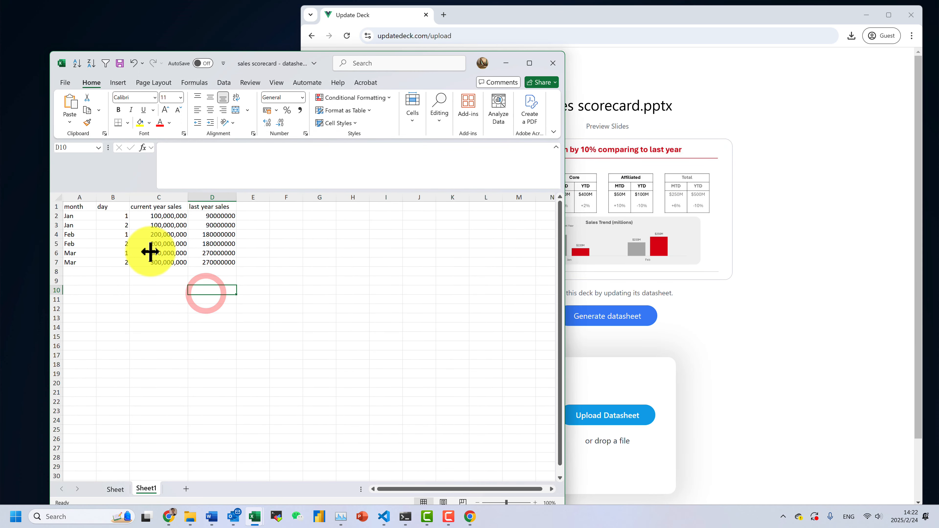
drag(228, 261, 82, 205)
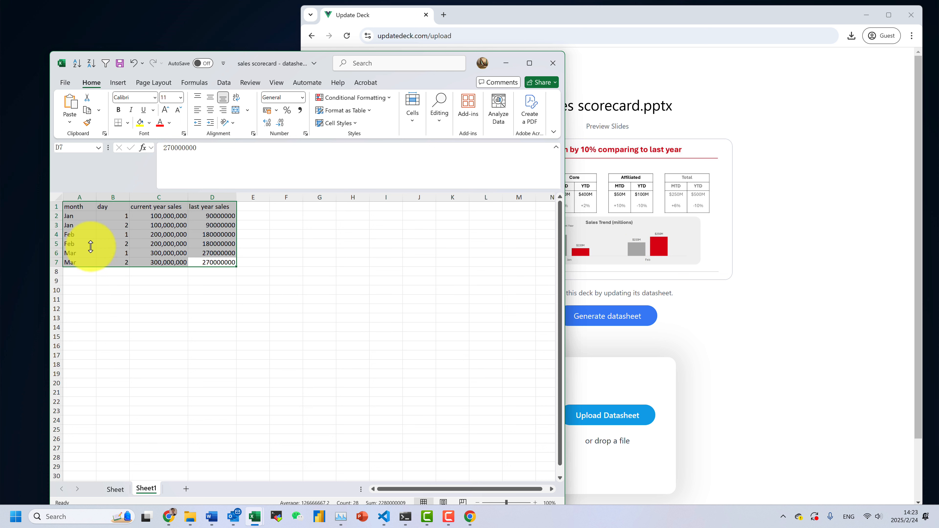
Select the Jan, Feb and Mar row pairs and widen the Excel window for a PivotTable
click(75, 215)
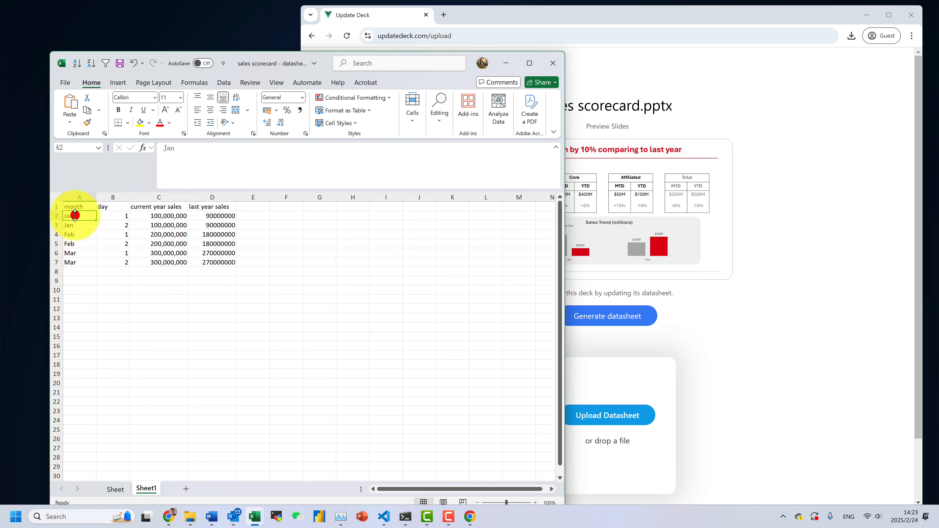
drag(75, 228, 207, 226)
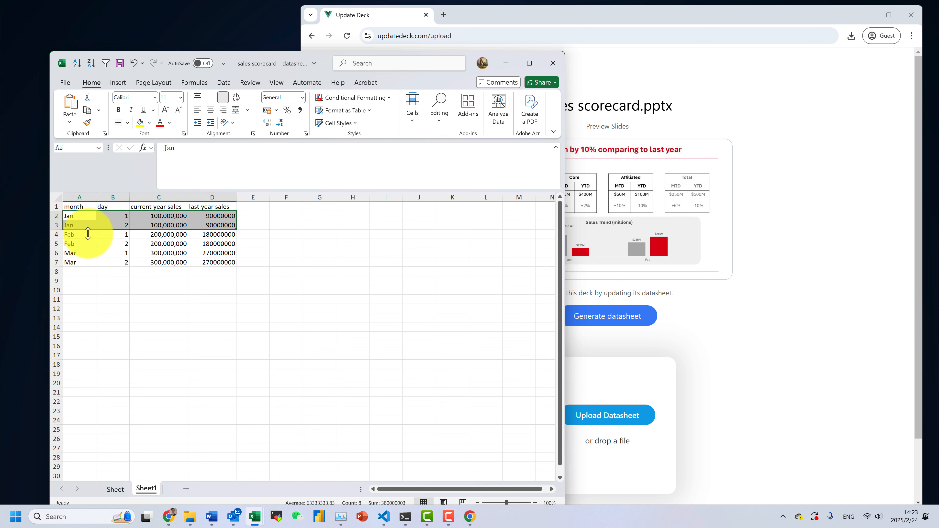
drag(75, 235, 209, 242)
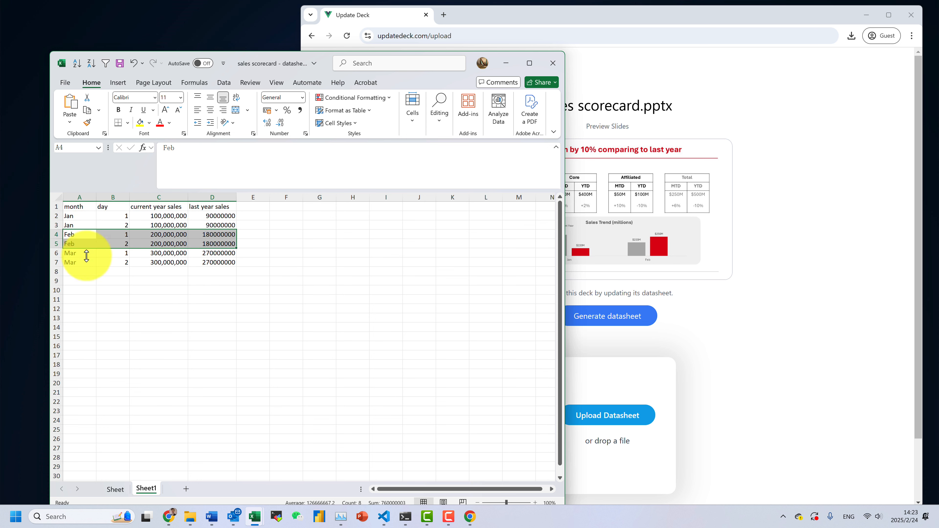
drag(84, 253, 213, 262)
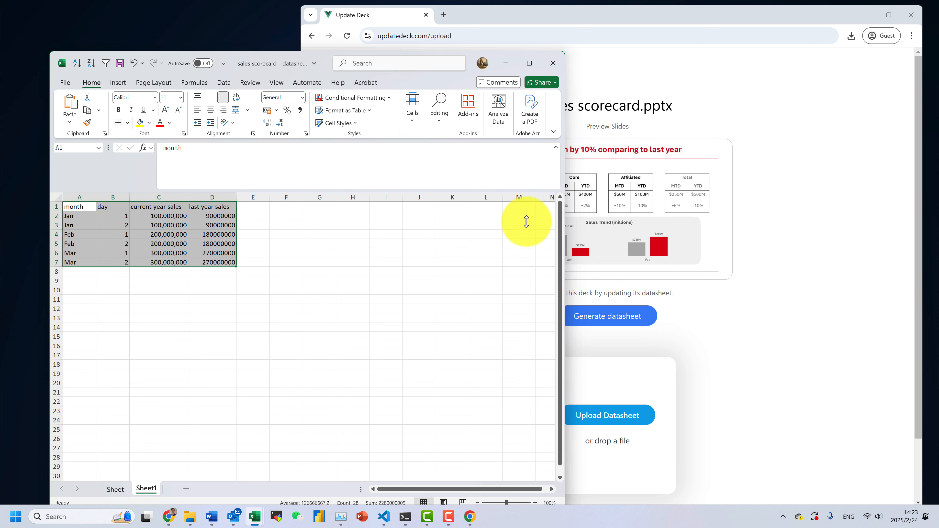
drag(565, 184, 712, 185)
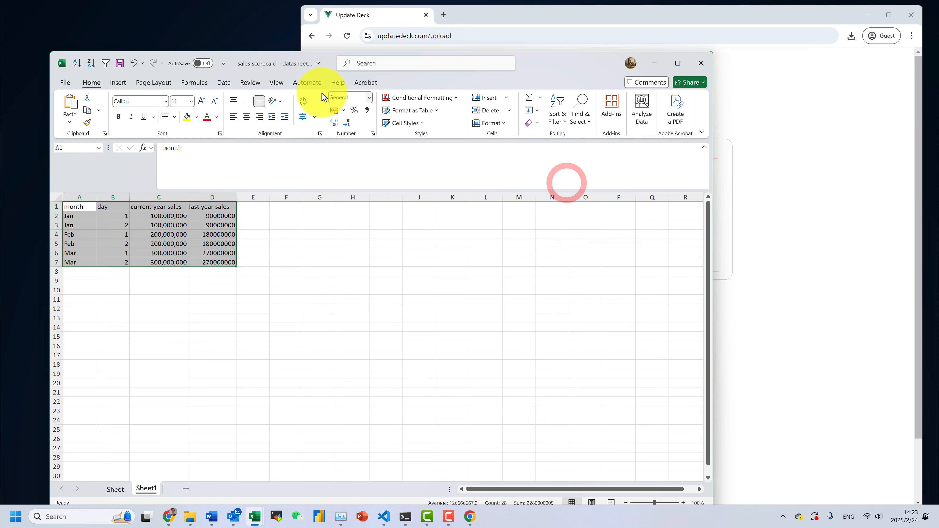
click(118, 82)
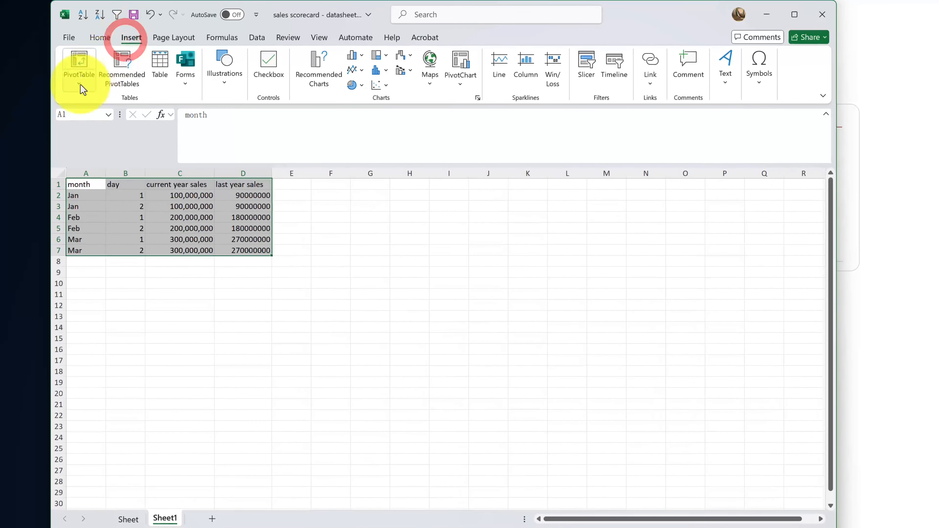
click(80, 84)
Create a PivotTable from the selected range on the existing worksheet at F1
click(96, 107)
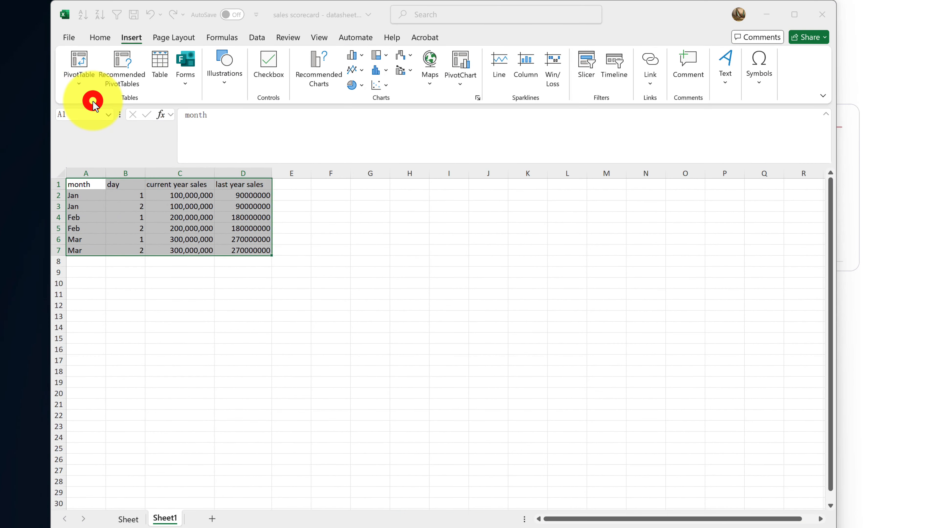
drag(586, 246, 445, 232)
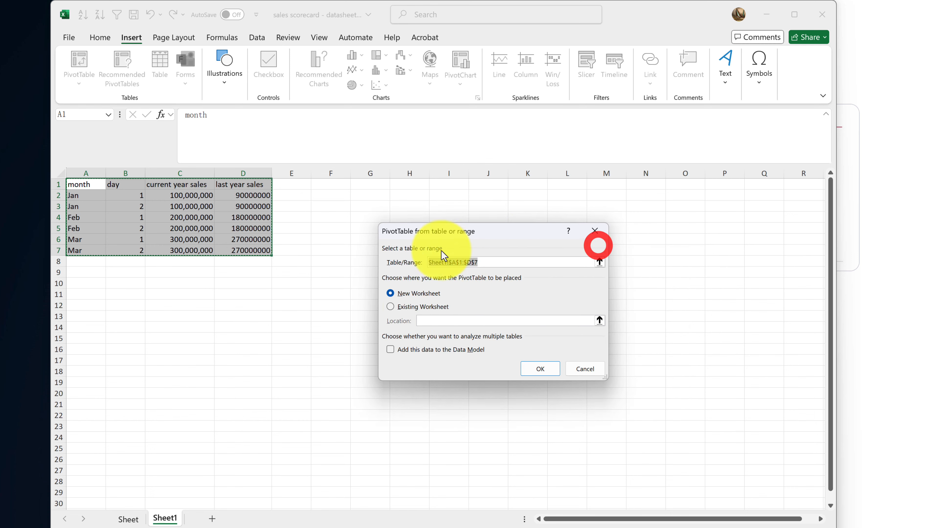
click(413, 307)
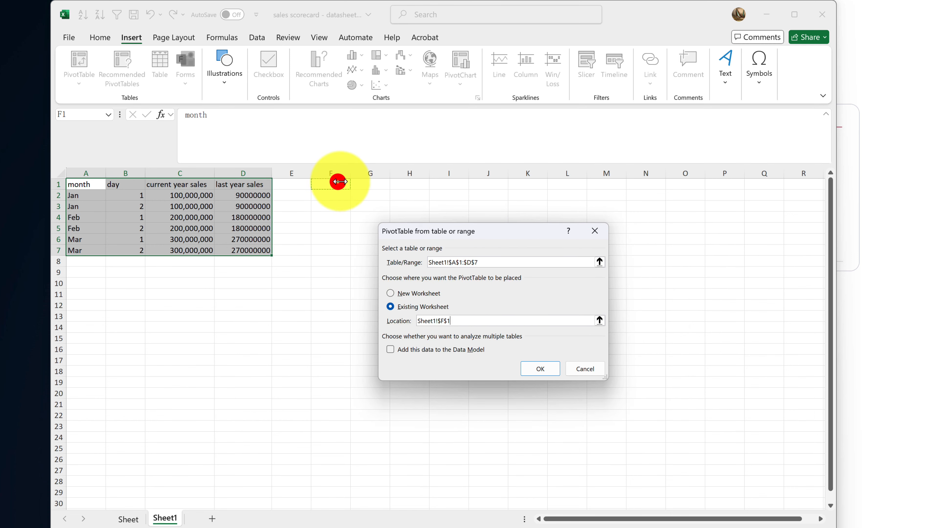
click(539, 369)
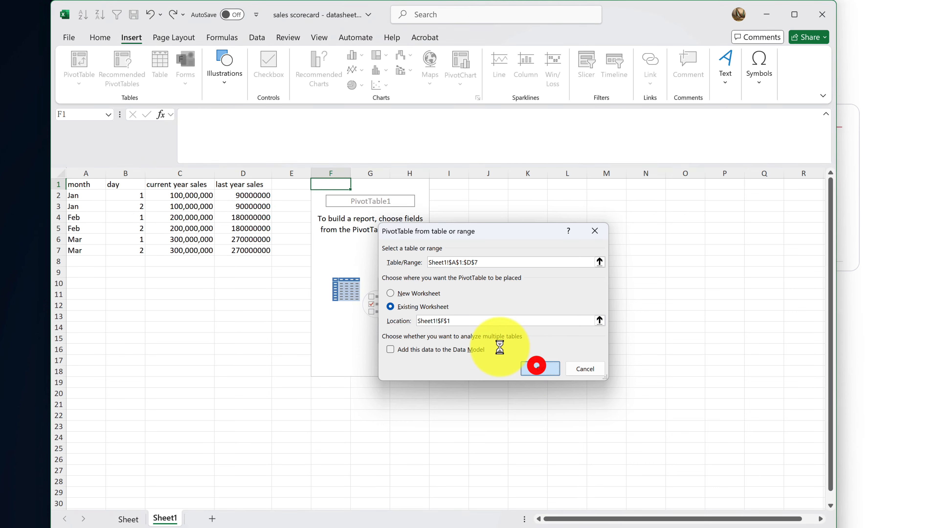
Put month in Rows and sum last year and current year sales in Values
drag(691, 246, 686, 489)
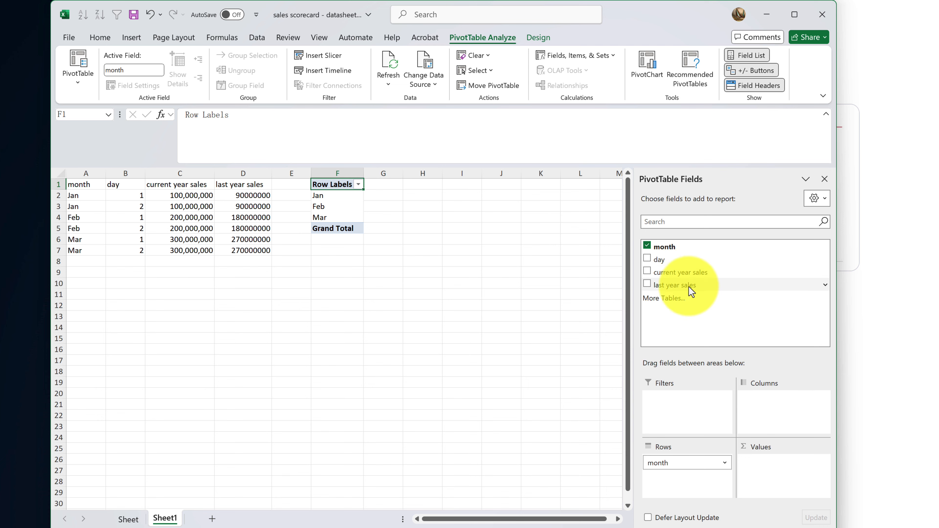
drag(688, 285, 762, 469)
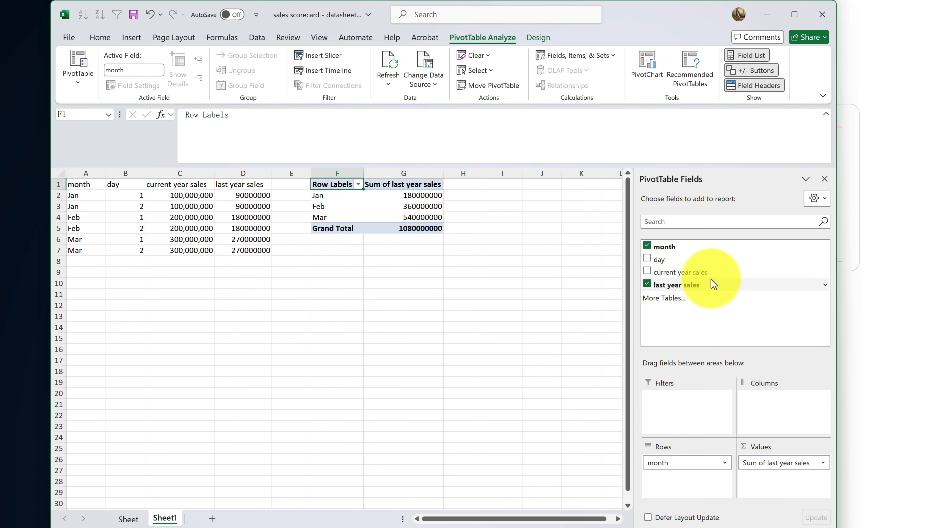
drag(711, 278, 771, 364)
drag(698, 273, 780, 481)
click(488, 251)
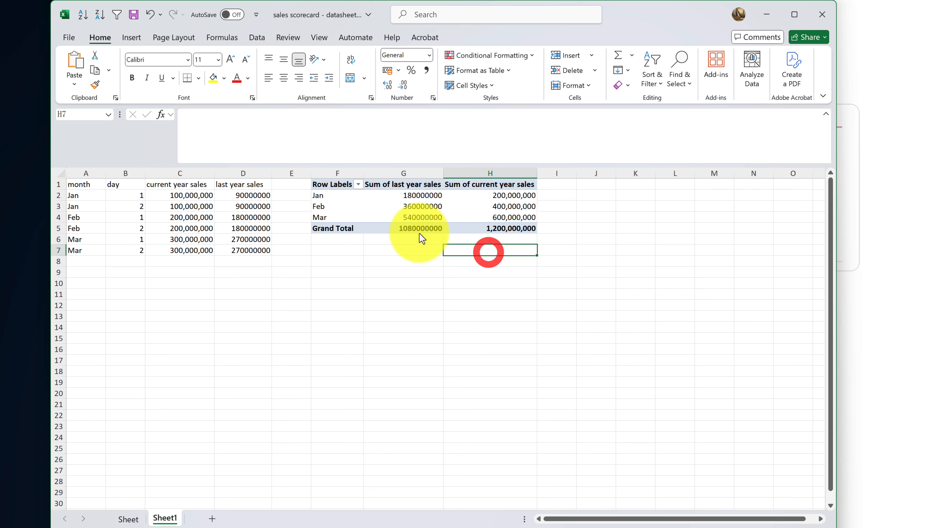
Copy the month pivot table and paste it at G18 on the sheet named Sheet
double_click(335, 228)
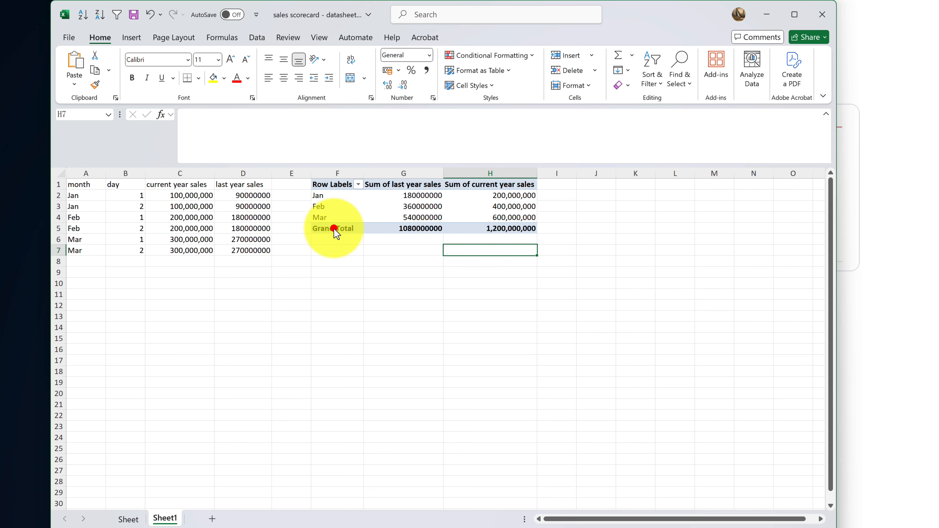
right_click(395, 220)
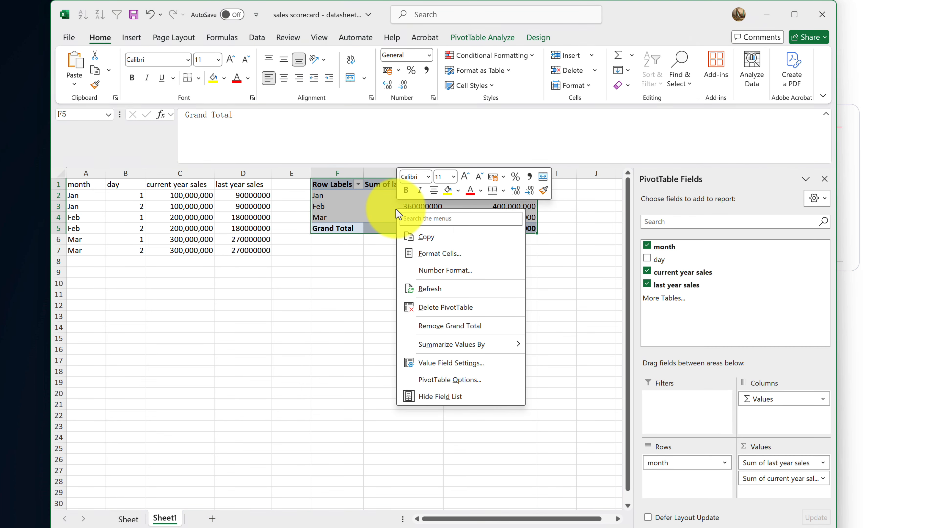
click(420, 233)
click(128, 519)
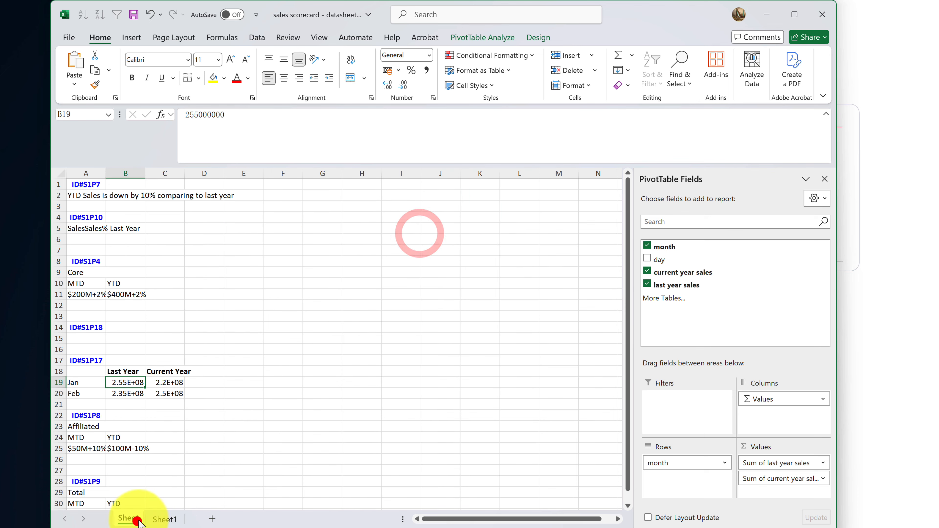
click(319, 372)
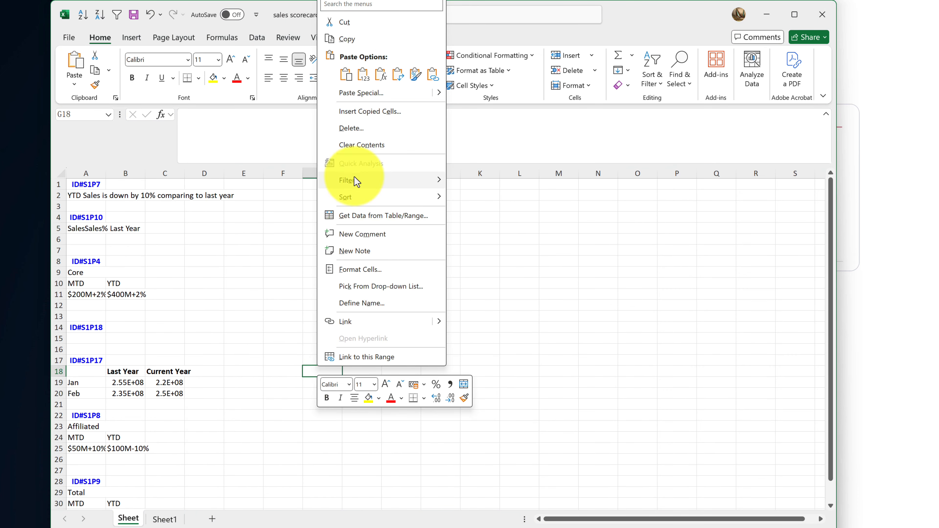
click(345, 75)
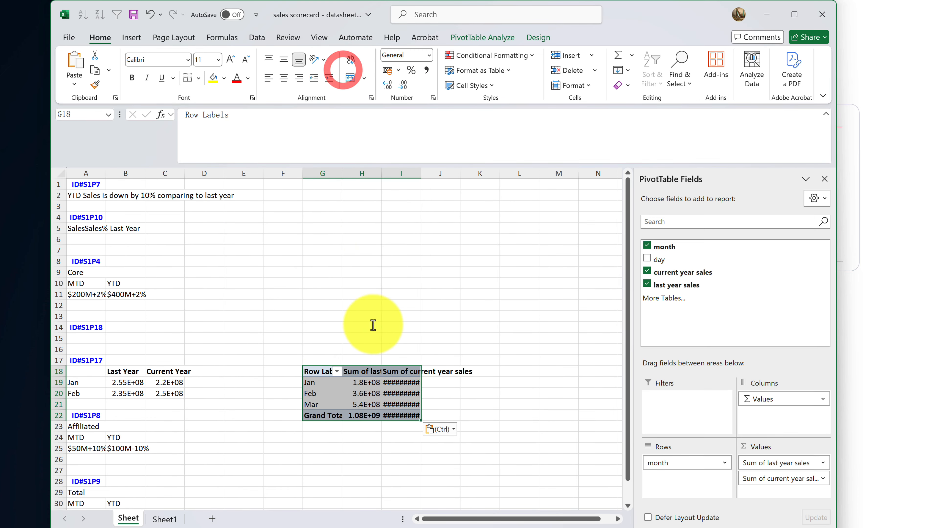
click(385, 325)
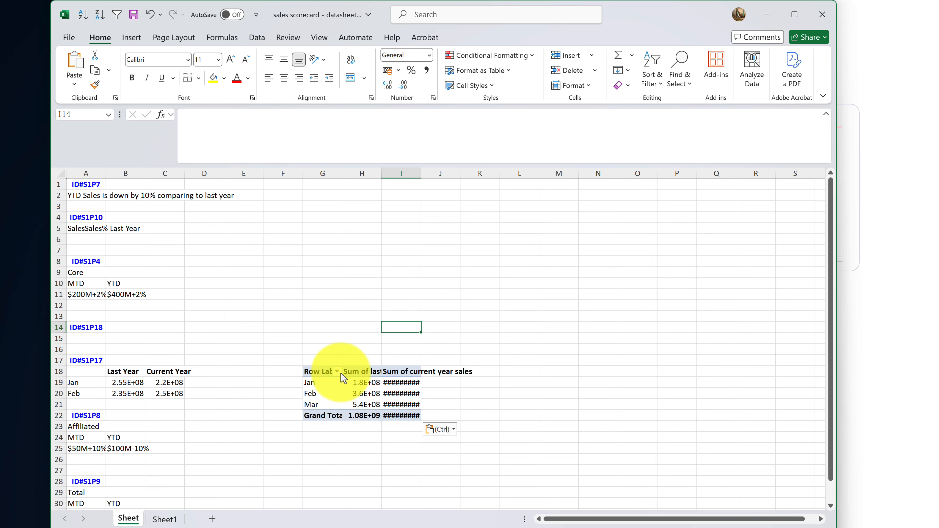
Rename the pivot value headers to 'Last Year' and 'Current Year'
click(357, 379)
click(140, 371)
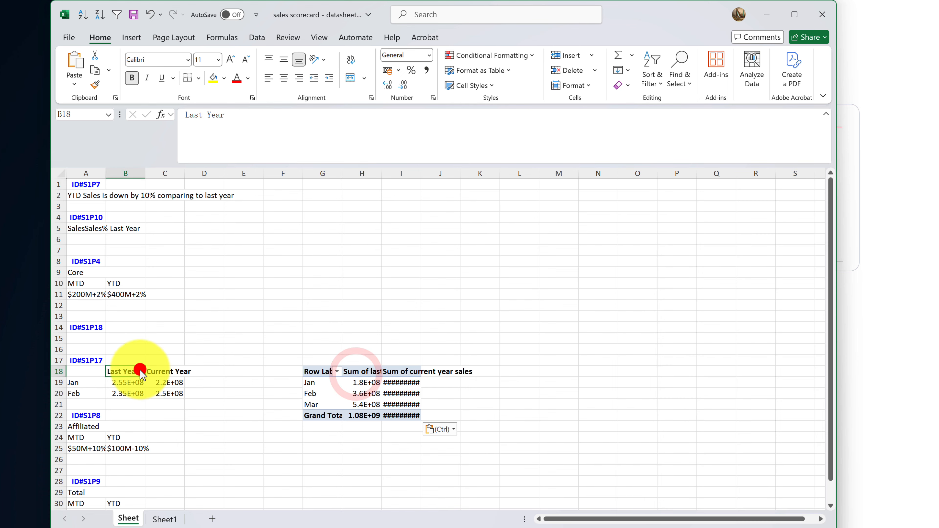
click(359, 370)
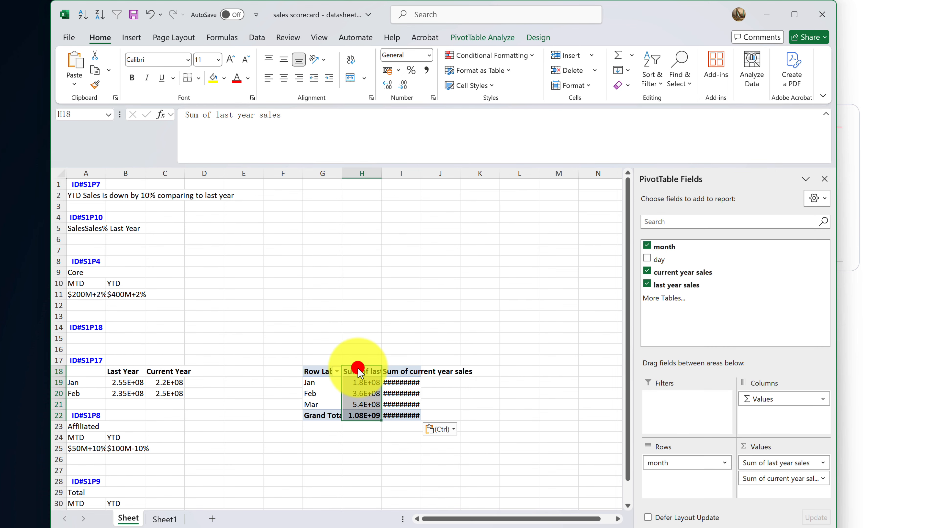
click(359, 374)
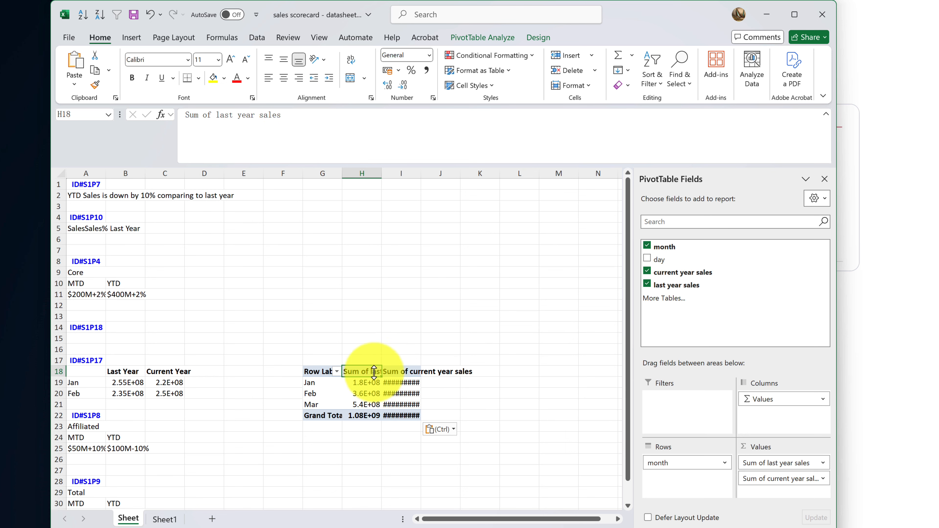
text(L)
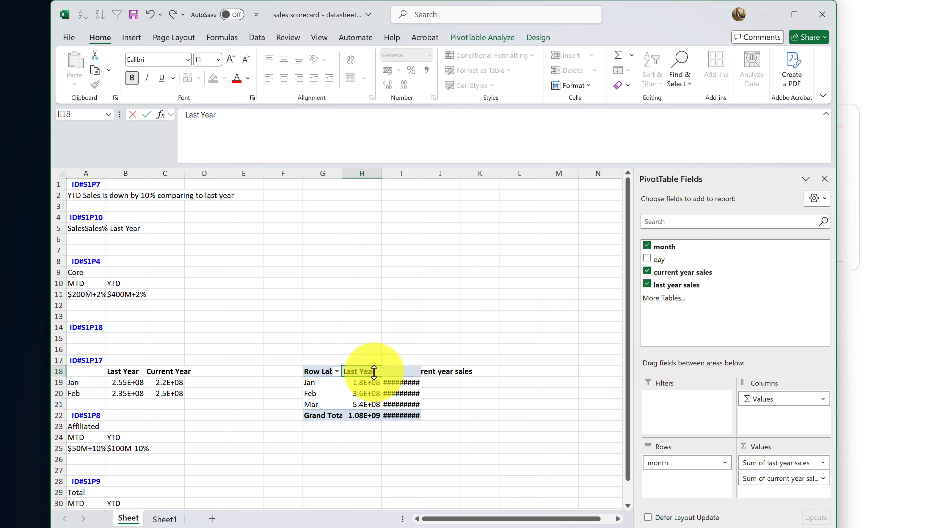
text(ast Year)
key(Tab)
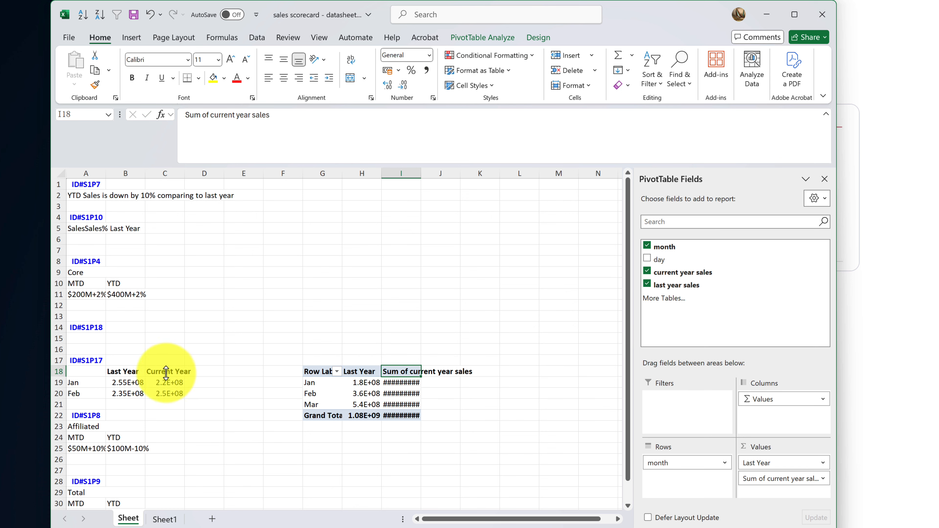
text(Current)
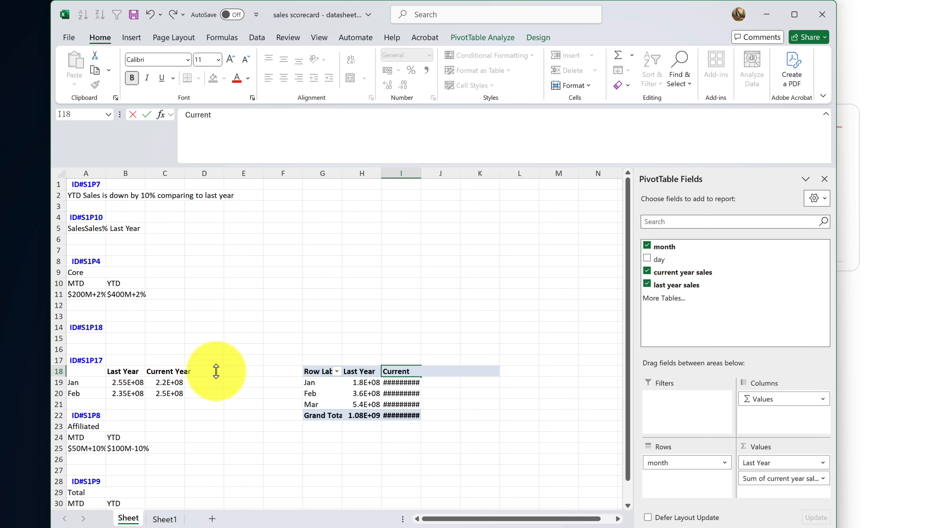
text( Year)
key(Return)
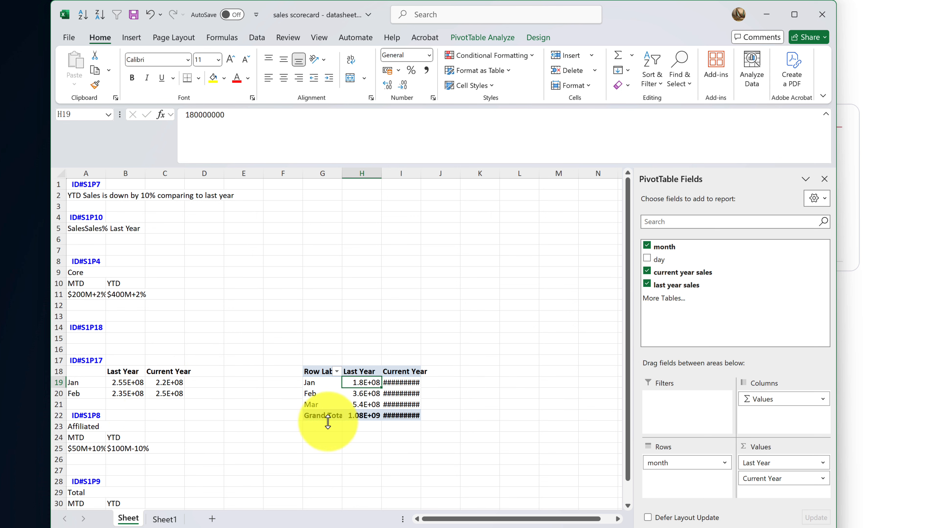
Widen column G so the pivot table's row labels fit
click(331, 416)
drag(341, 173, 373, 172)
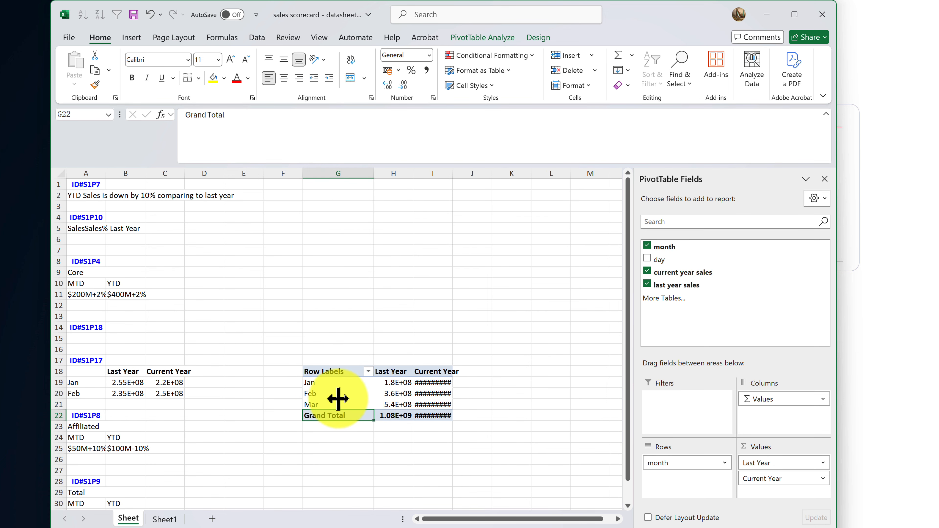
drag(337, 385, 337, 405)
click(336, 416)
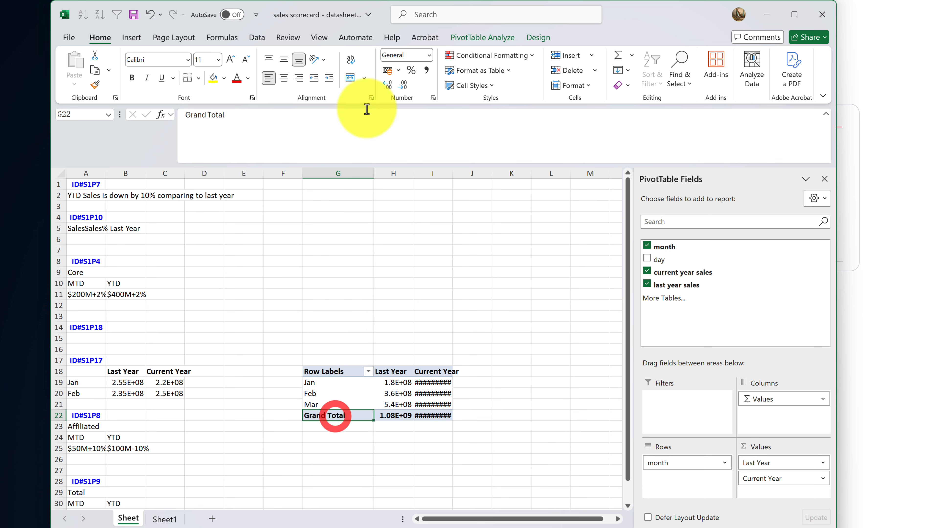
Turn Grand Totals off for rows and columns in the pivot table's Design settings
click(494, 37)
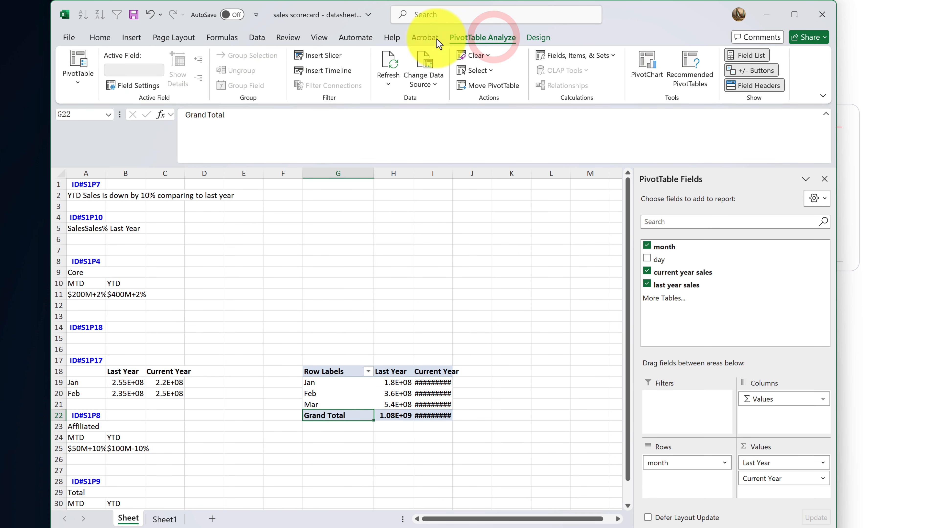
click(524, 37)
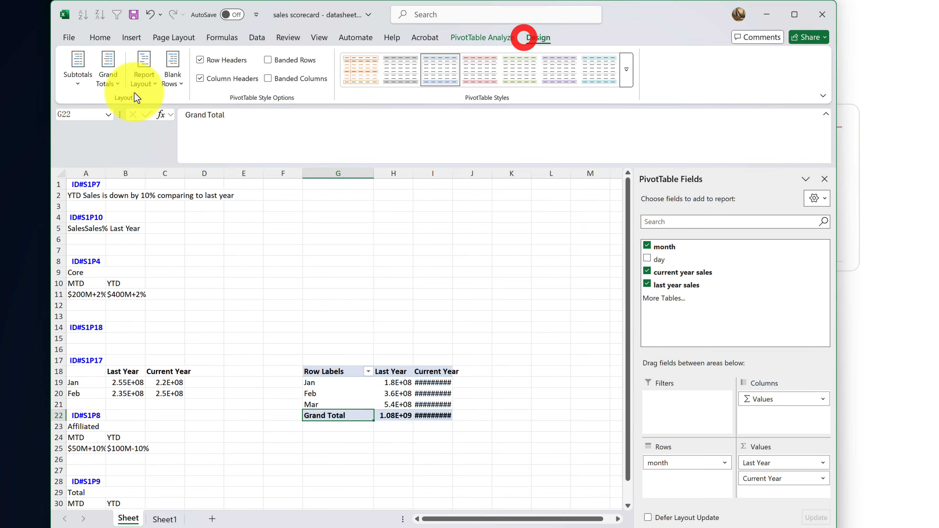
click(111, 84)
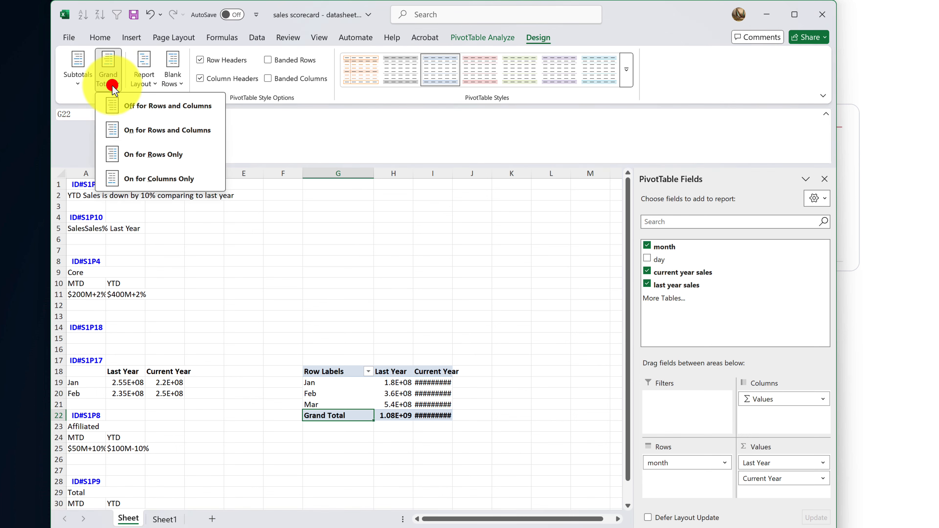
click(135, 107)
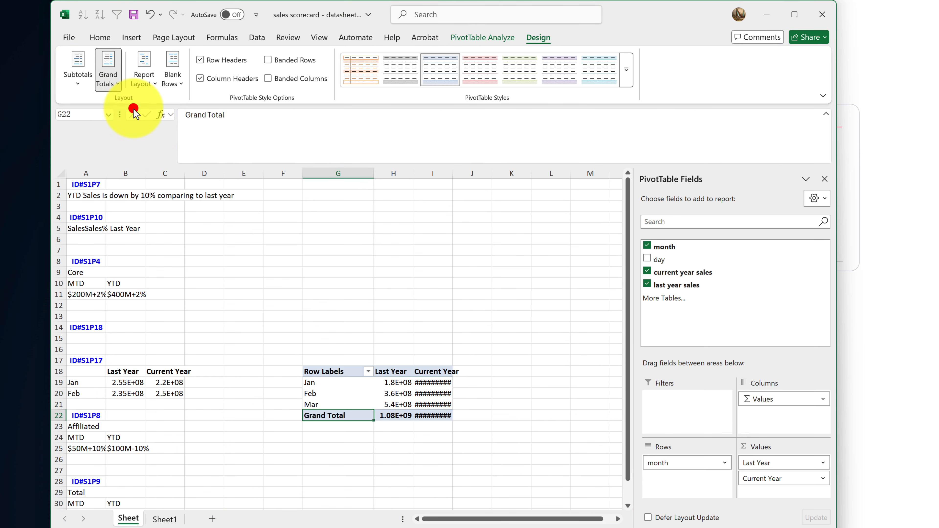
click(392, 319)
click(330, 394)
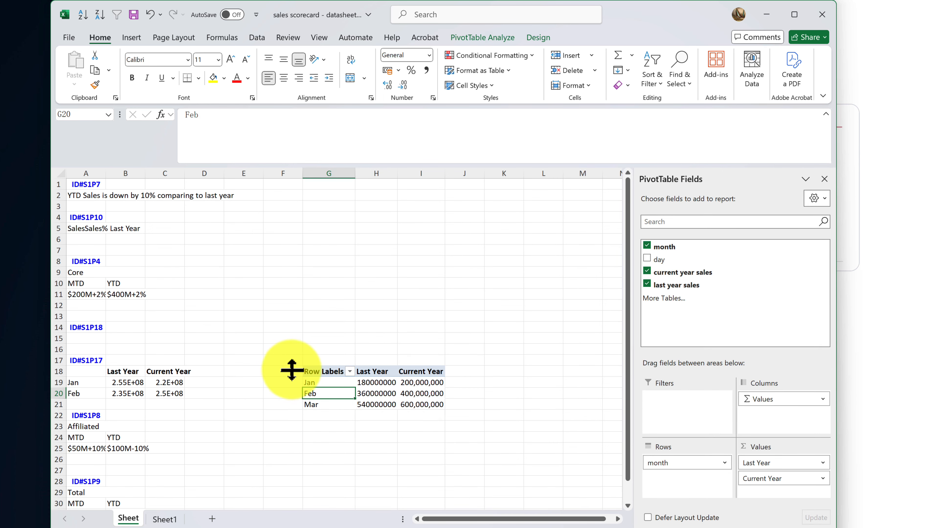
Move the pivot table onto A18:C21, replacing the existing sales-trend data
drag(432, 404, 346, 374)
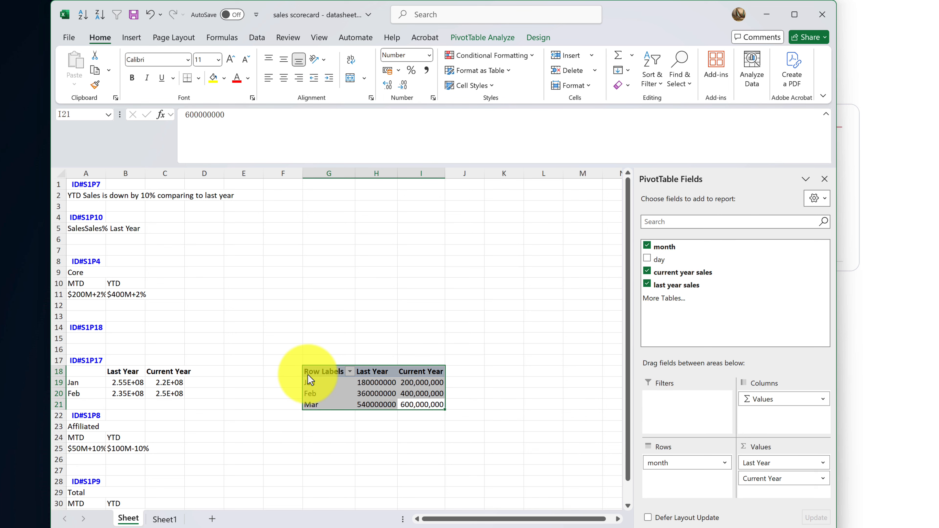
drag(323, 370, 67, 379)
click(531, 272)
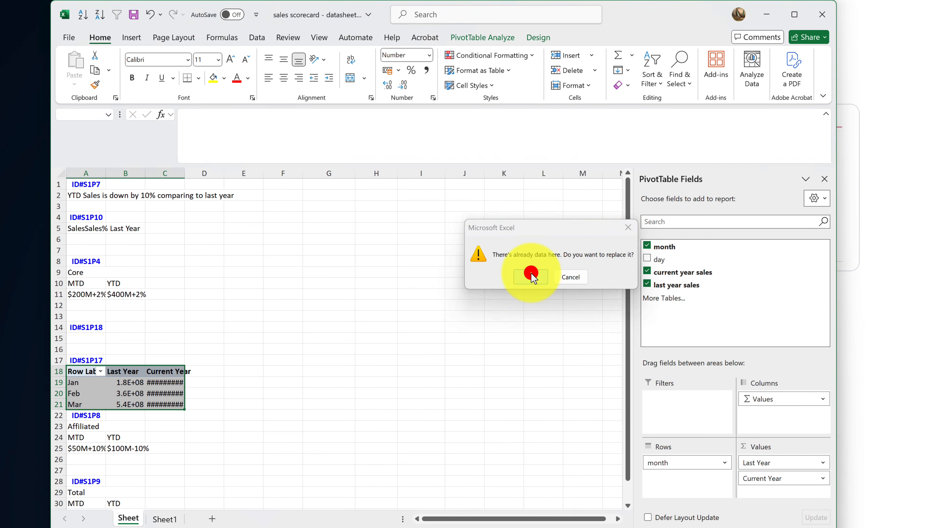
click(267, 335)
click(274, 447)
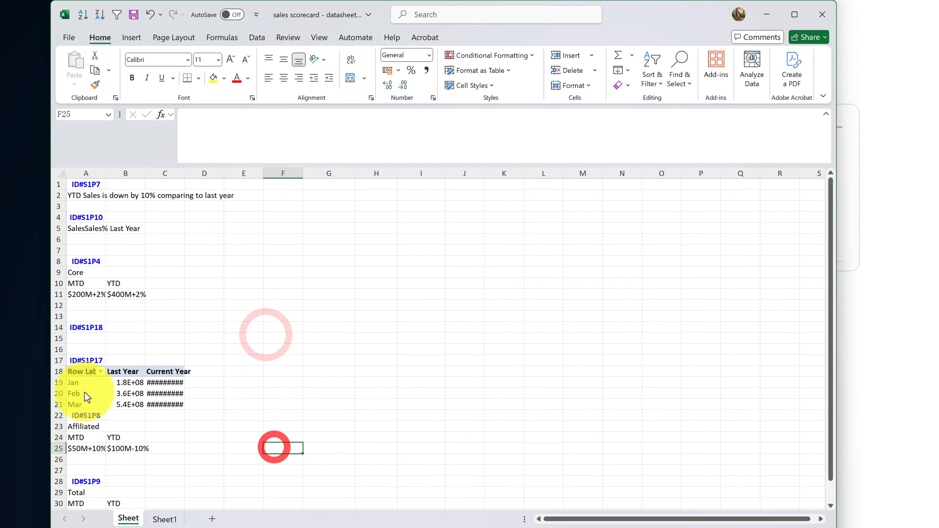
AutoFit columns B and C, then close the datasheet and save the changes
double_click(185, 173)
double_click(145, 172)
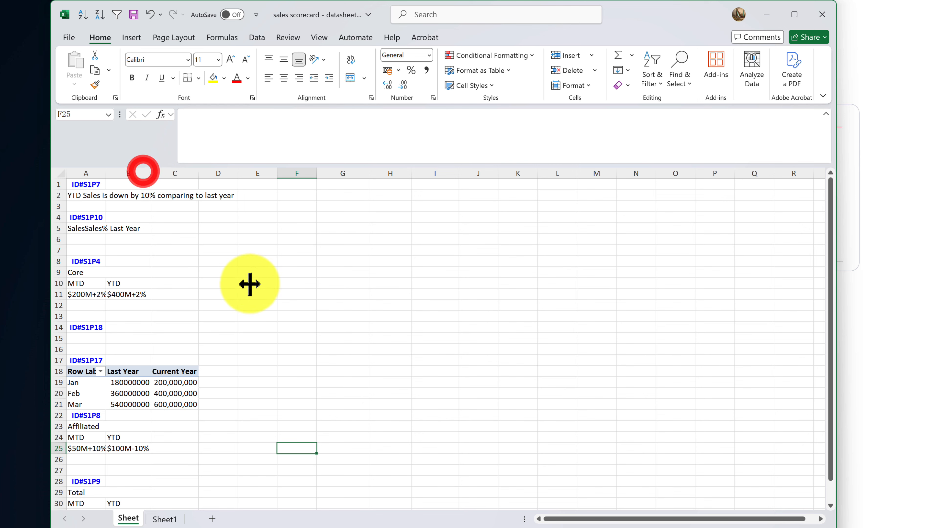
click(239, 359)
click(178, 350)
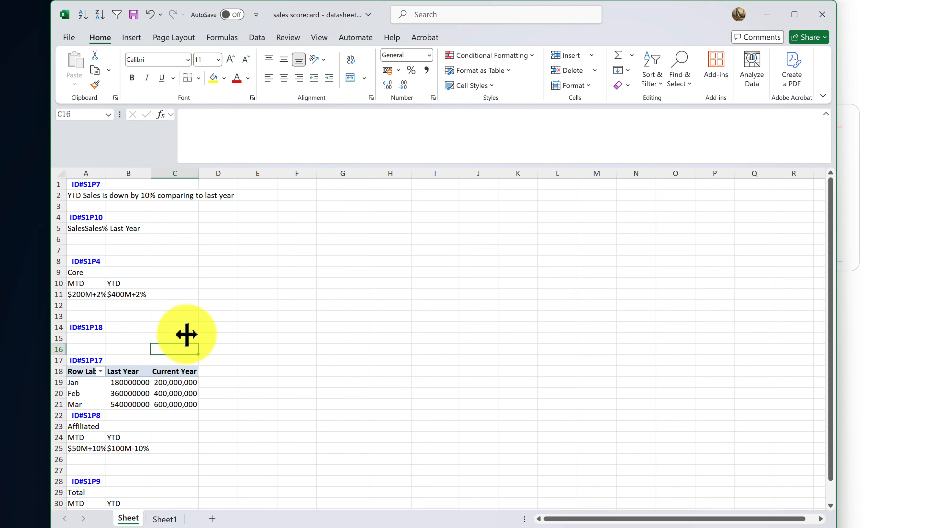
click(822, 14)
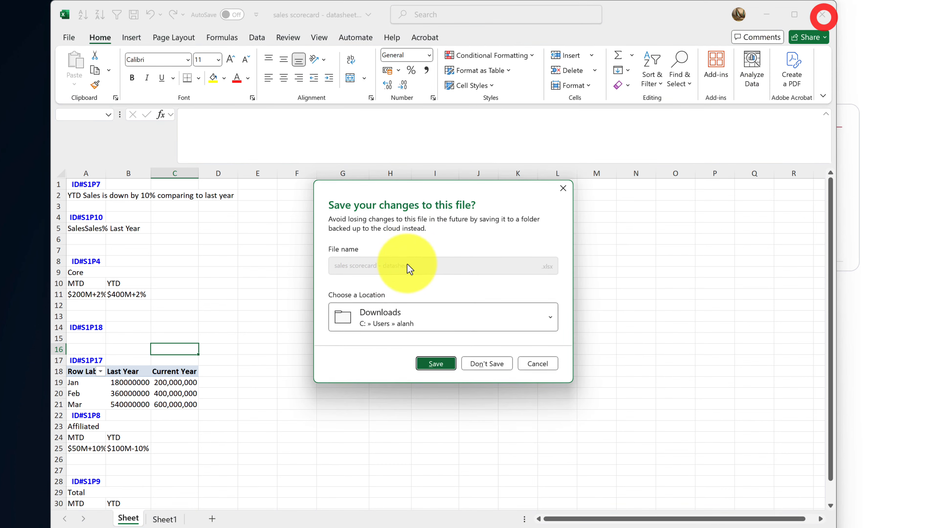
click(430, 363)
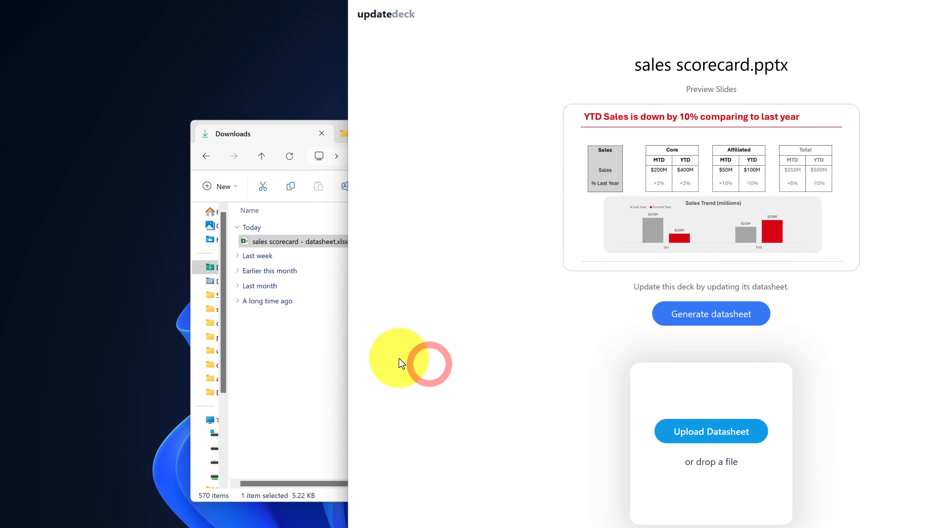
Drag sales scorecard - datasheet.xlsx from Downloads onto the Update Deck upload page
click(292, 377)
drag(554, 128, 462, 133)
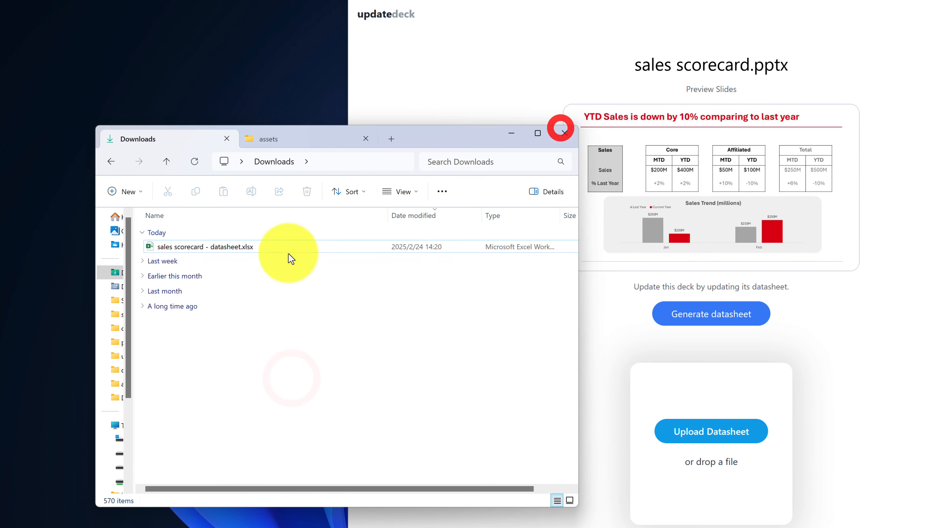
click(225, 247)
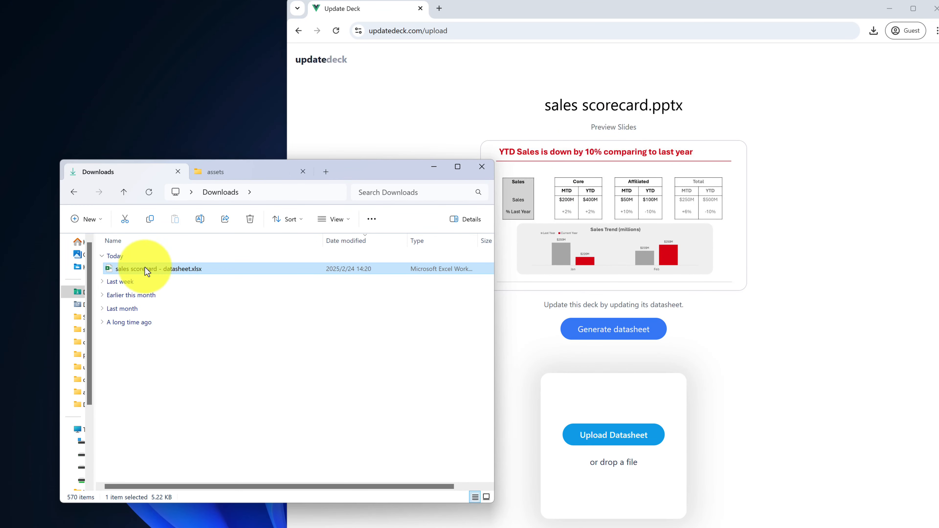
drag(141, 269, 594, 253)
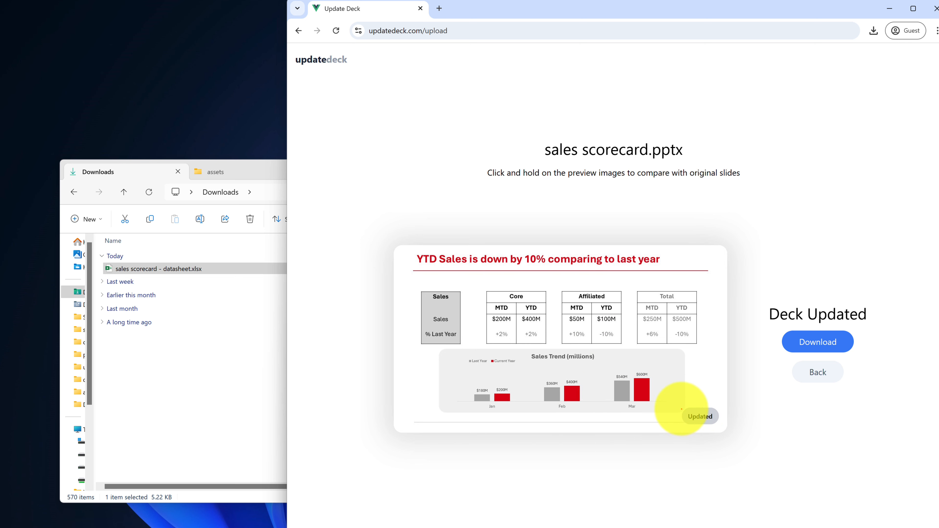
drag(678, 402, 725, 431)
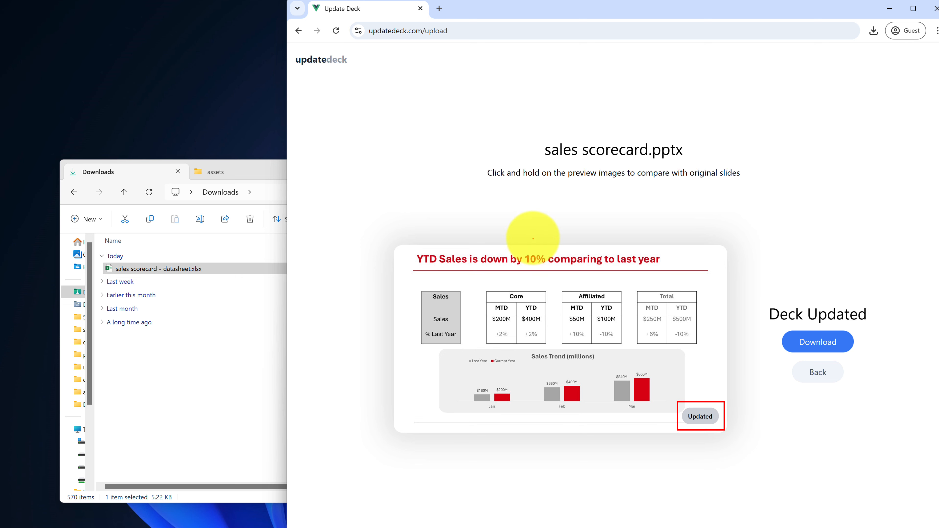
Compare the updated slide's chart and Mar bars against the original slide
click(567, 327)
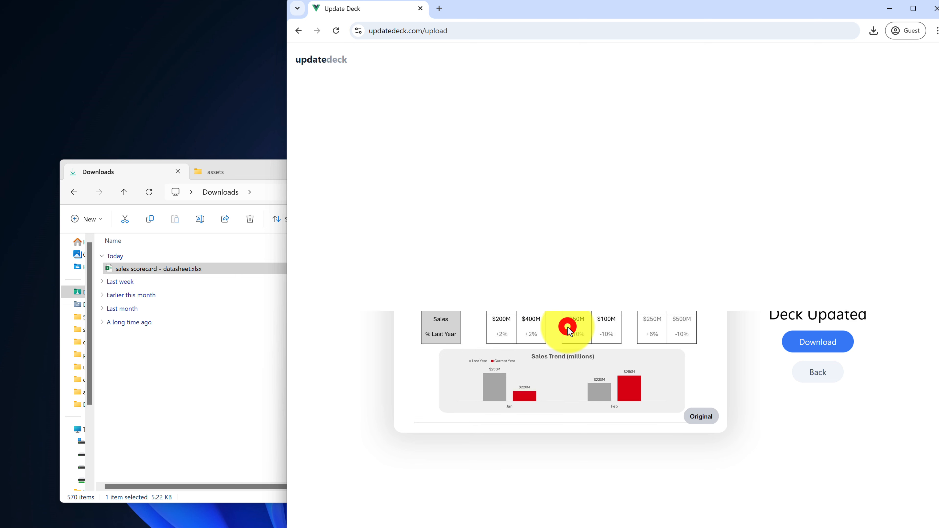
click(694, 377)
click(638, 382)
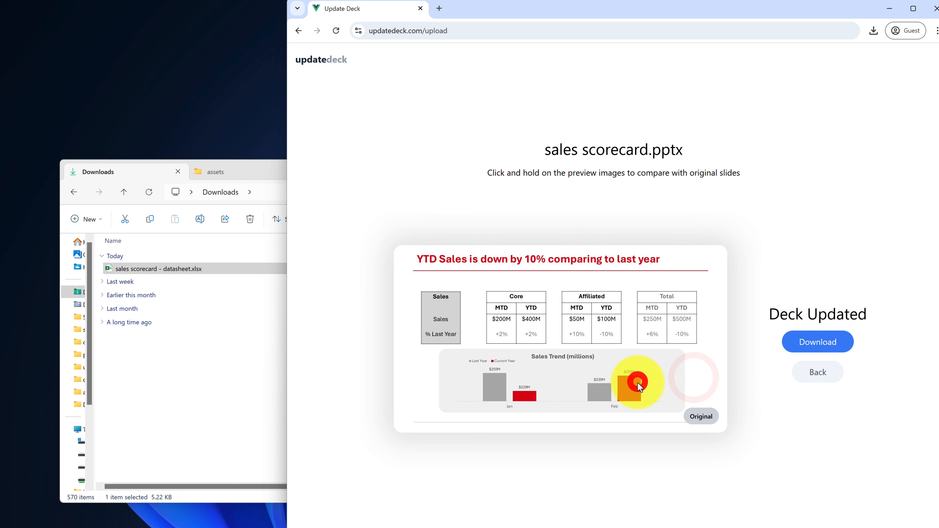
click(576, 368)
click(576, 366)
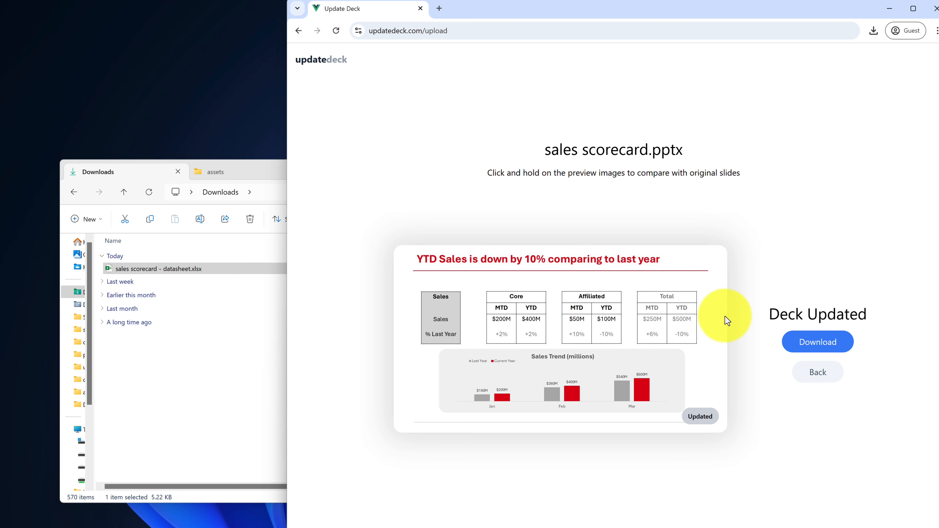
Download sales scorecard - Updated Feb24.pptx to Downloads and open it in PowerPoint
click(815, 342)
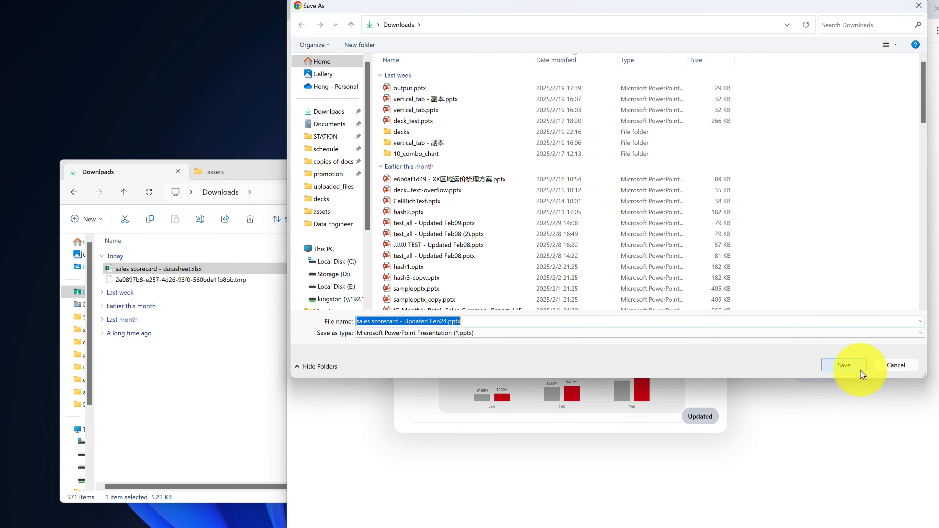
click(862, 374)
click(153, 395)
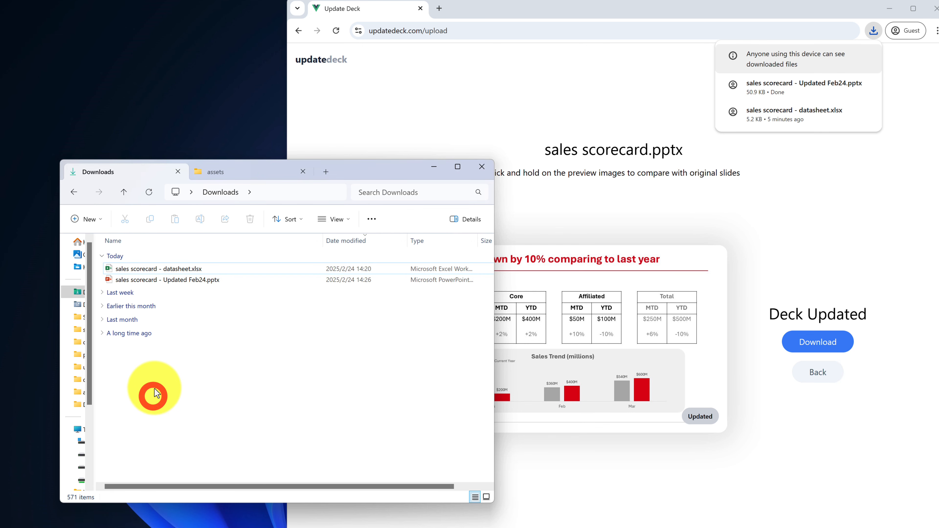
double_click(167, 281)
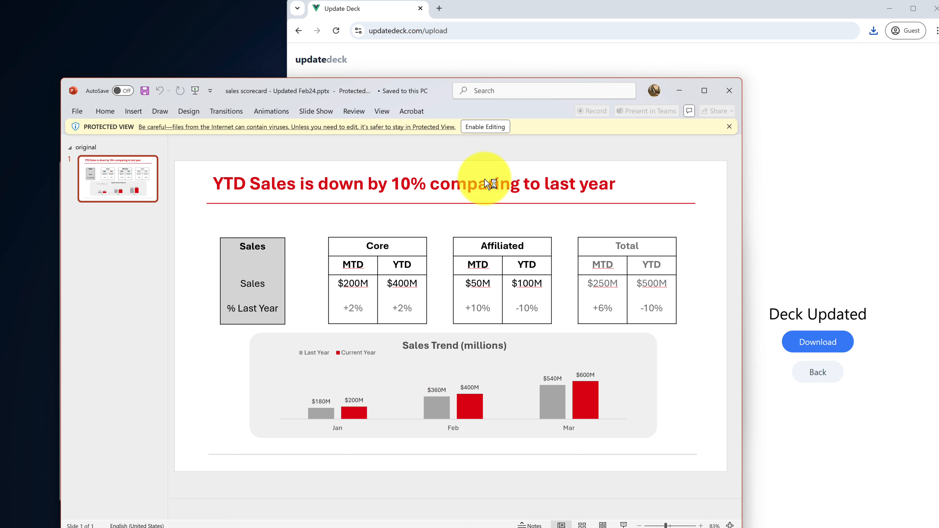
Enable editing, reposition the PowerPoint window, and shift the Core table a little left
click(486, 127)
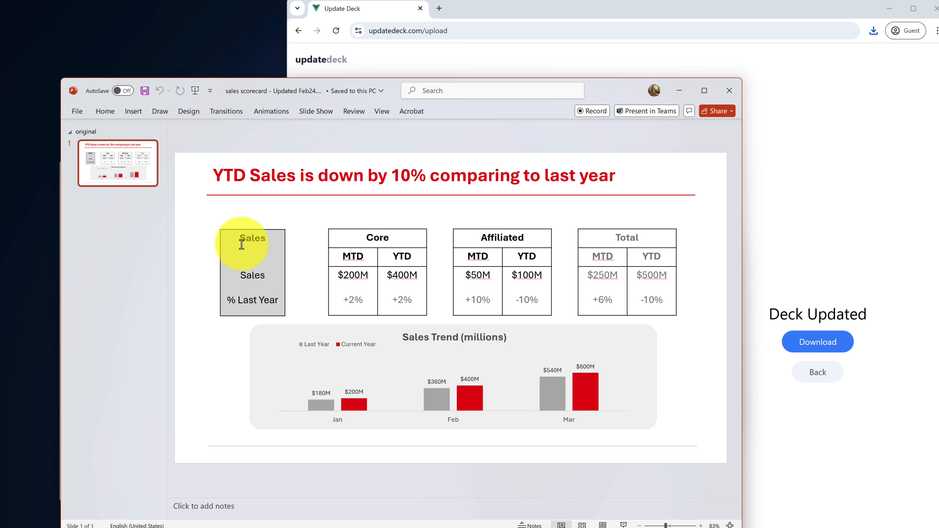
click(309, 237)
drag(609, 93, 593, 54)
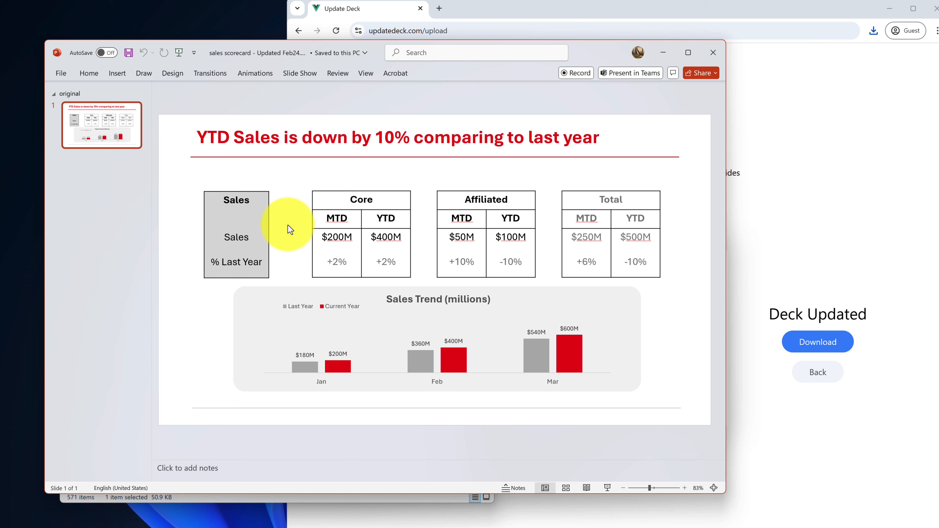
drag(300, 185, 431, 279)
drag(384, 192, 379, 191)
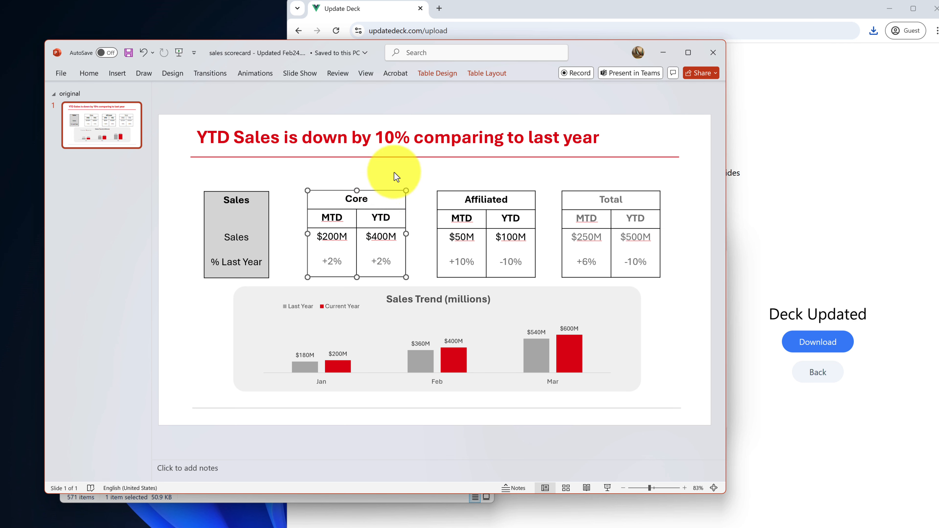
Undo the Core table move, then inspect the Sales Trend chart and Core $200M and $400M figures
key(ctrl+z)
click(439, 172)
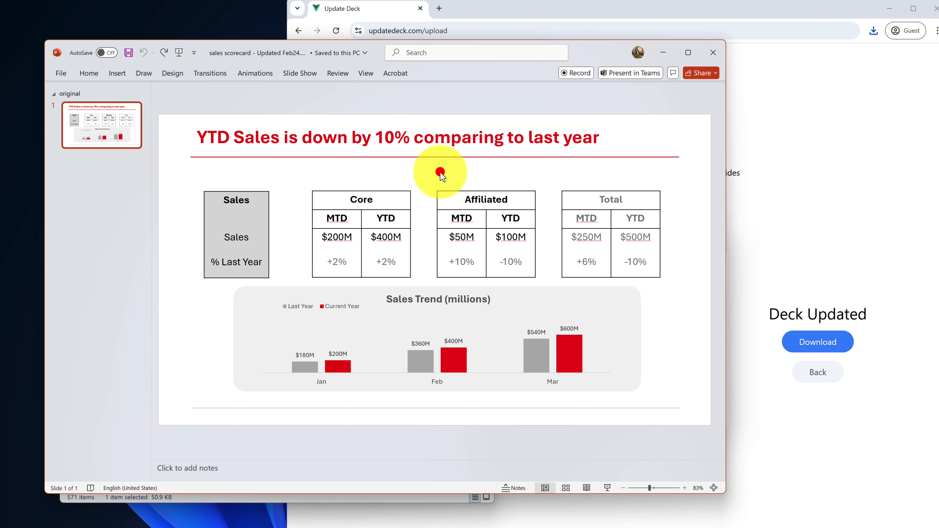
click(562, 303)
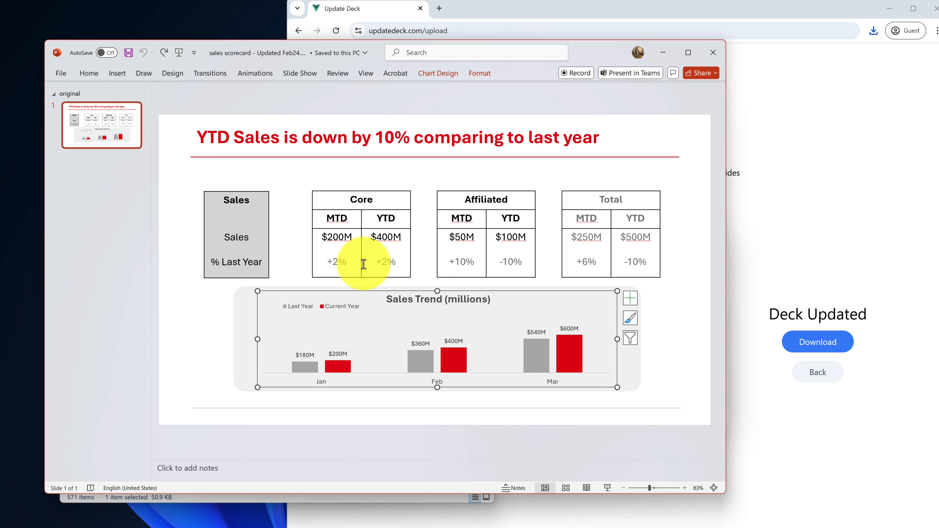
click(325, 237)
drag(322, 237, 355, 237)
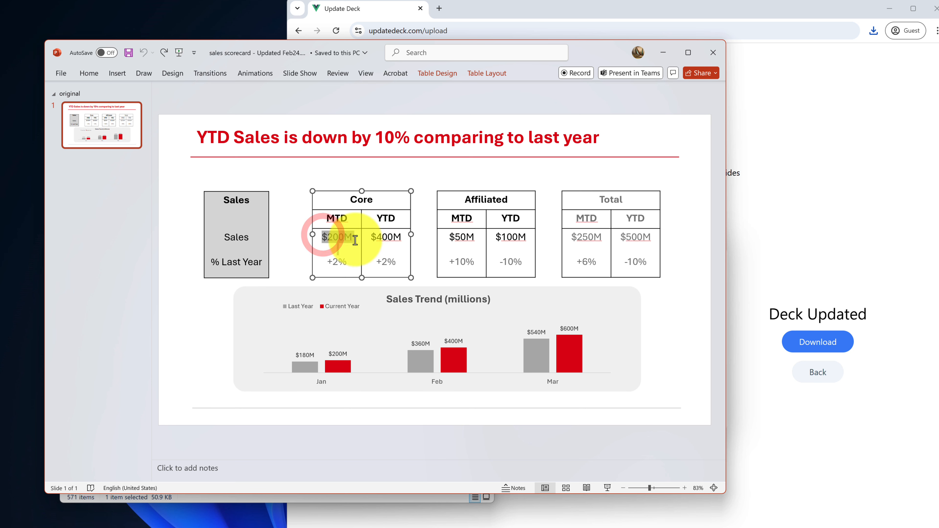
click(389, 249)
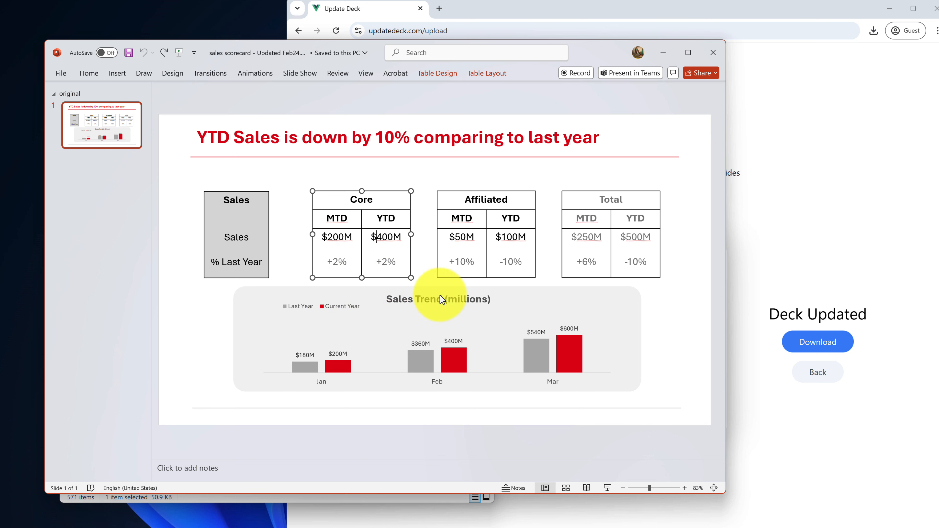
Recheck the chart, the Core $200M, $400M and +2% entries, and the title's 10%
click(514, 296)
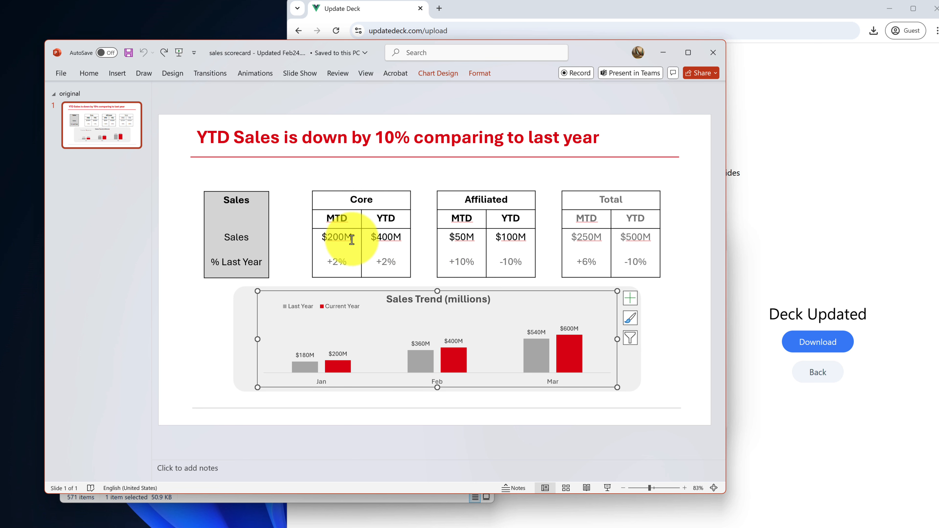
drag(352, 238, 327, 241)
click(383, 243)
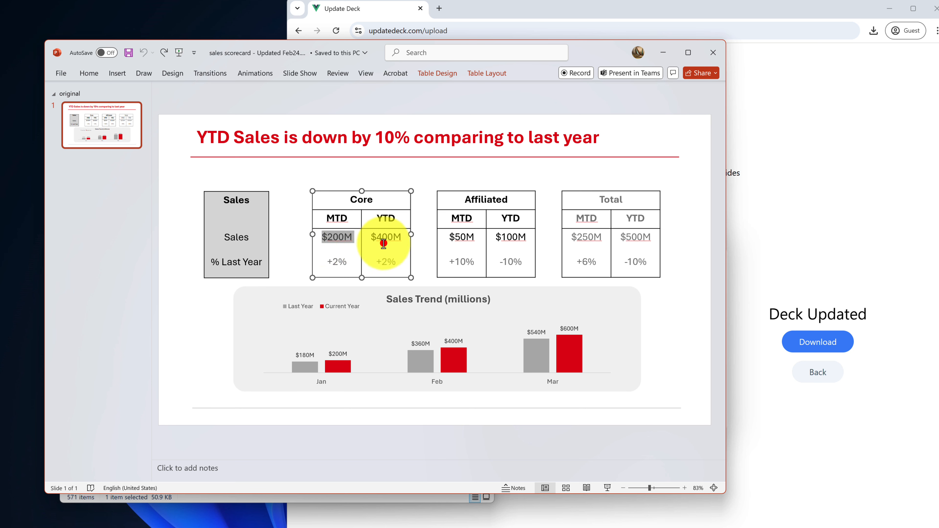
double_click(370, 236)
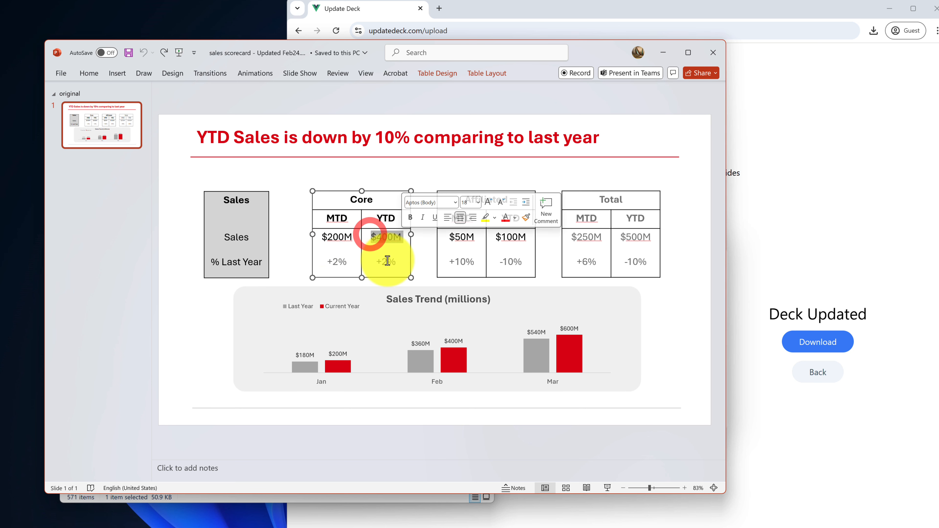
click(409, 249)
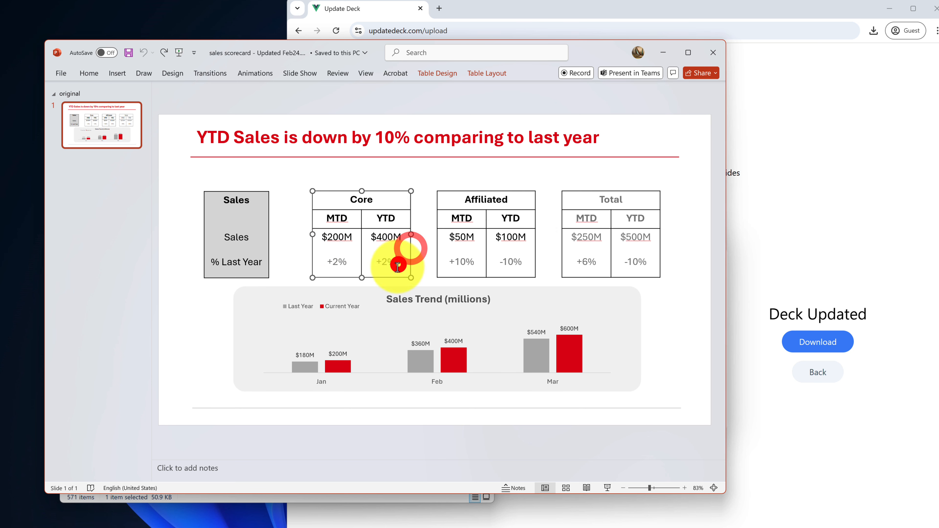
click(399, 264)
click(366, 267)
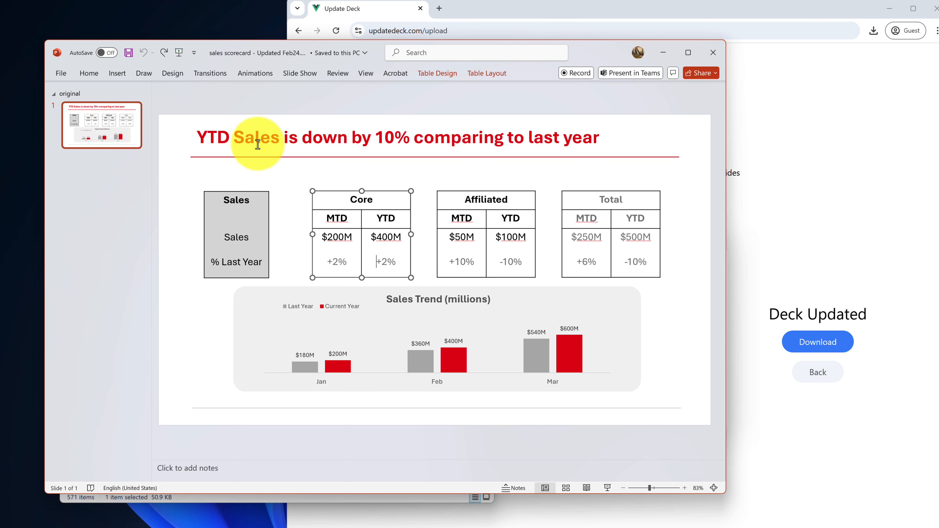
drag(376, 141, 410, 142)
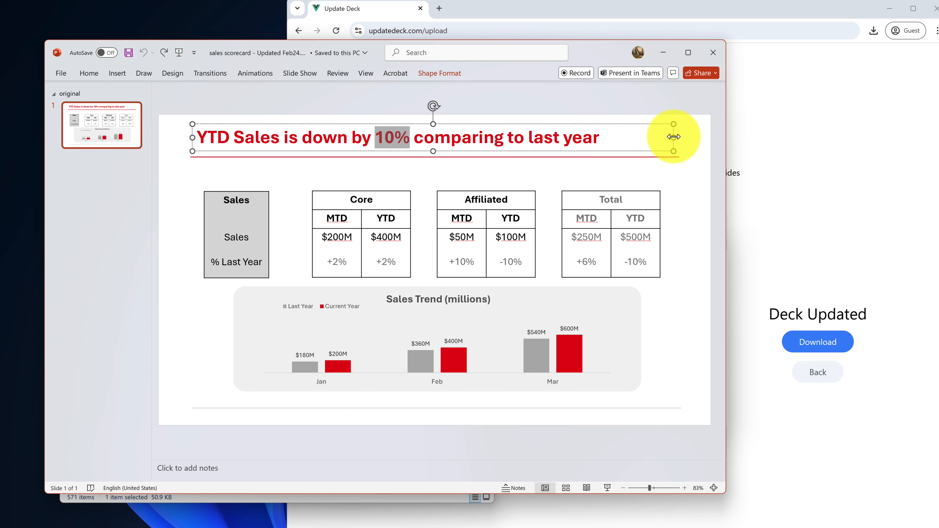
click(698, 131)
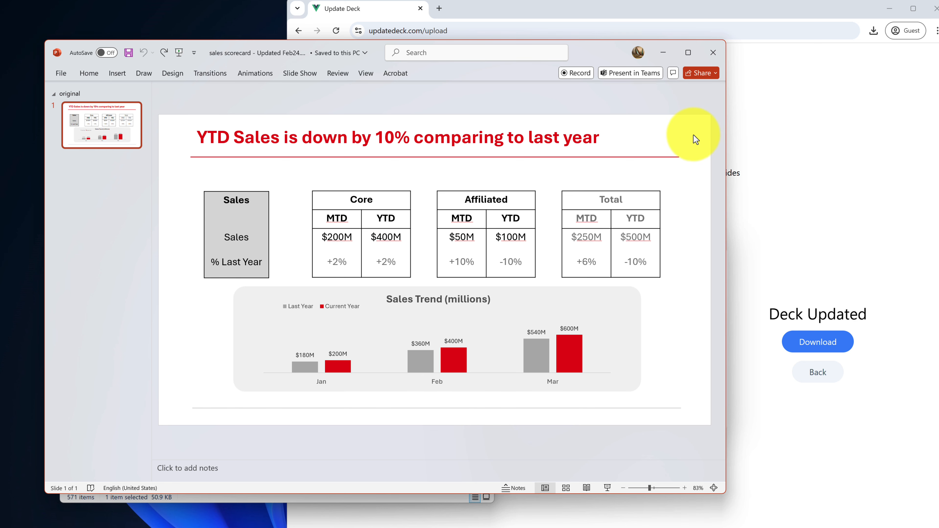
Close PowerPoint and open sales scorecard - datasheet.xlsx from the Downloads folder
click(712, 56)
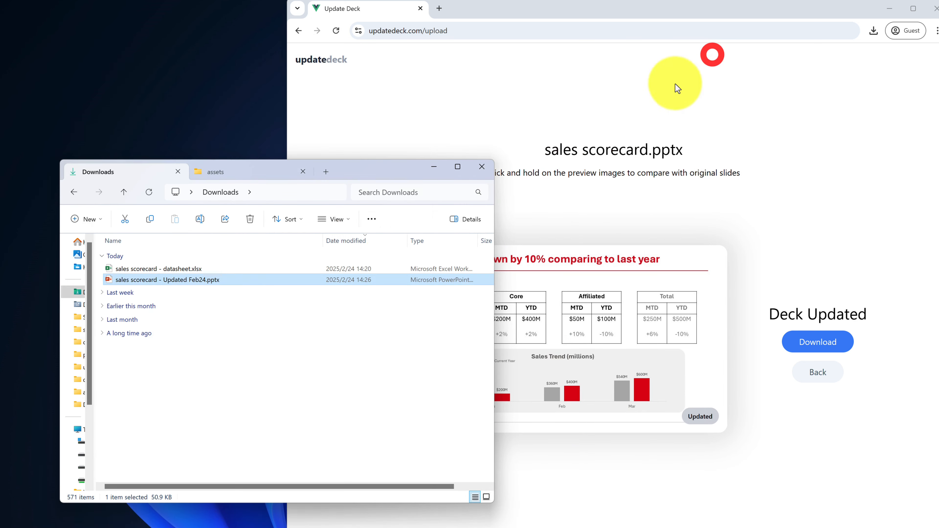
drag(381, 169, 364, 172)
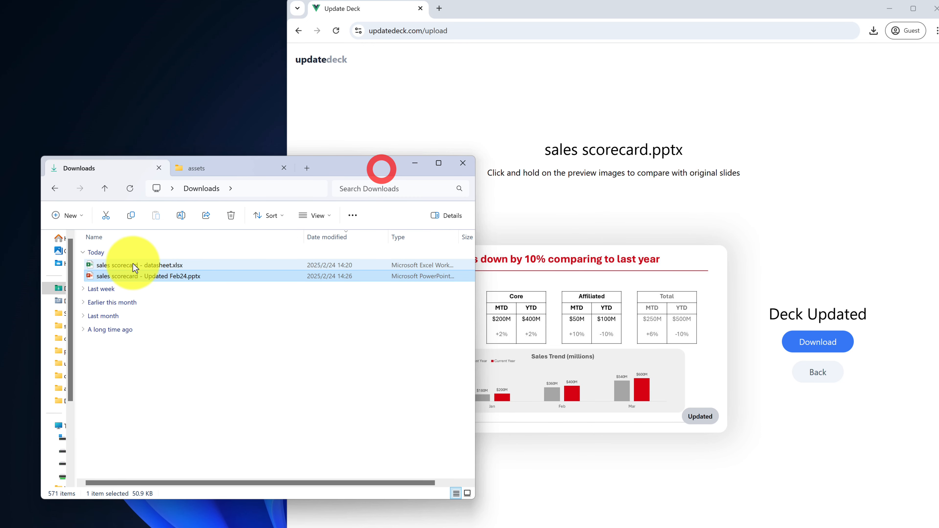
click(133, 265)
right_click(133, 266)
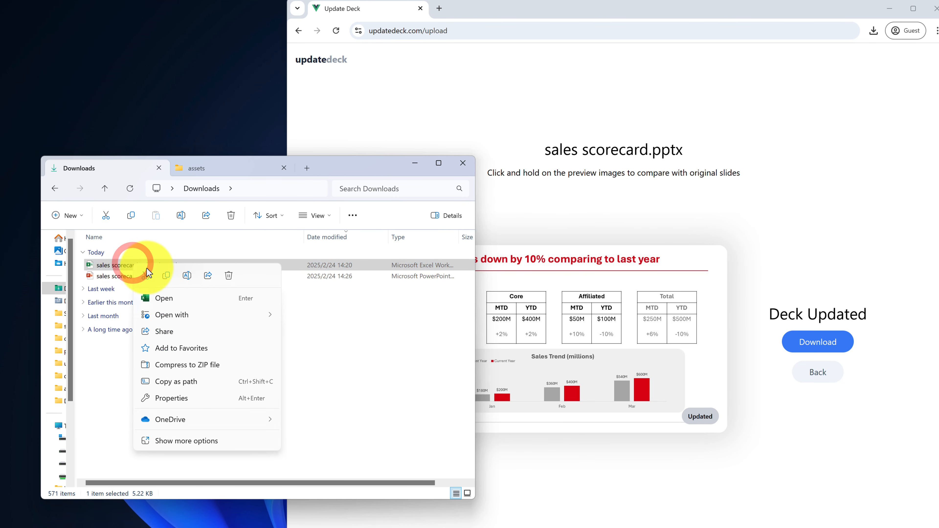
click(155, 296)
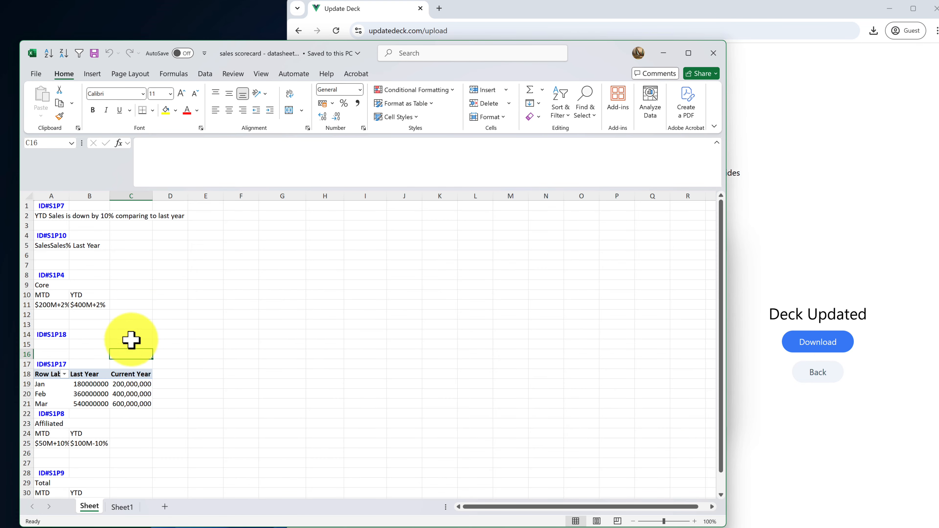
Review the Core MTD entry in A11 and YTD $400M in B11 unchanged, then go to Sheet1
click(58, 305)
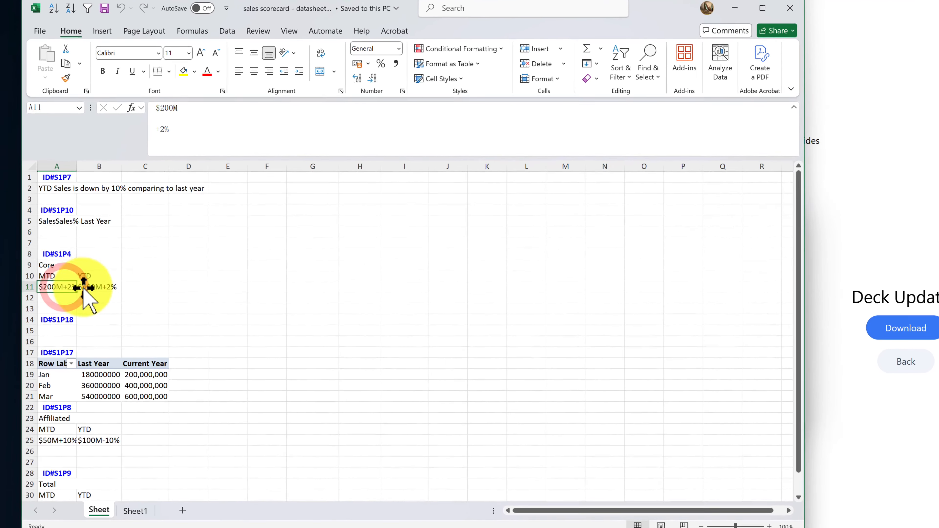
click(82, 300)
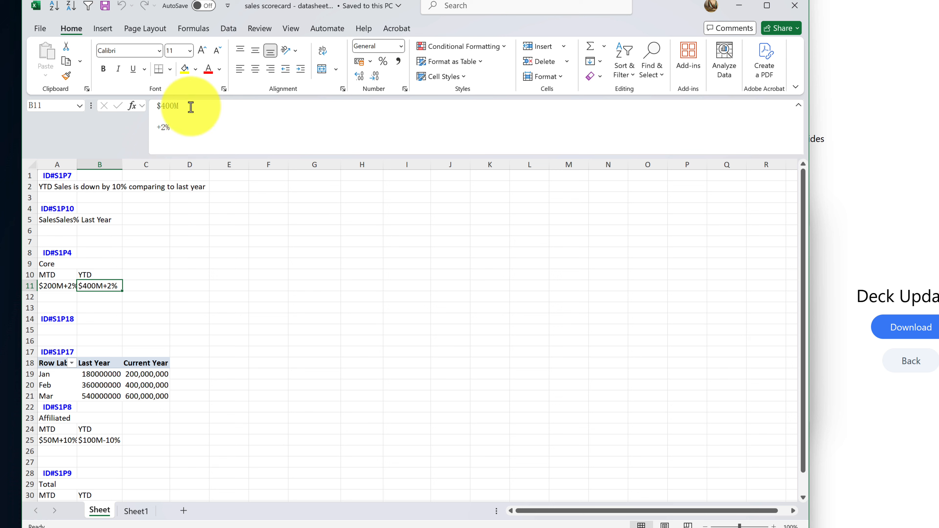
drag(190, 106, 155, 106)
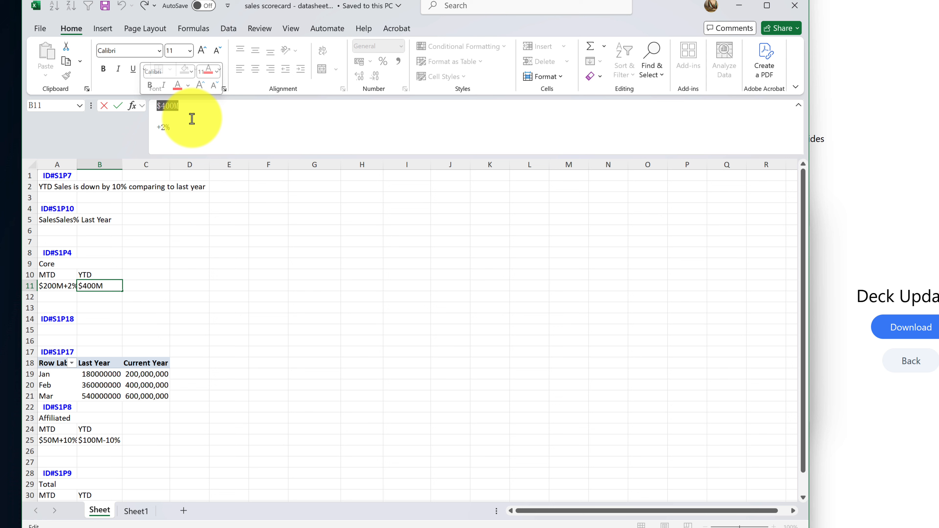
click(204, 106)
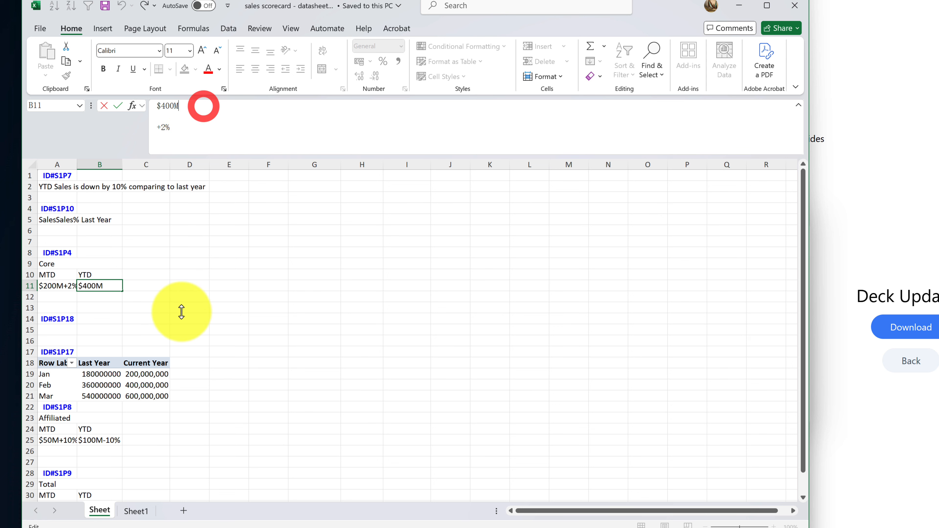
click(102, 285)
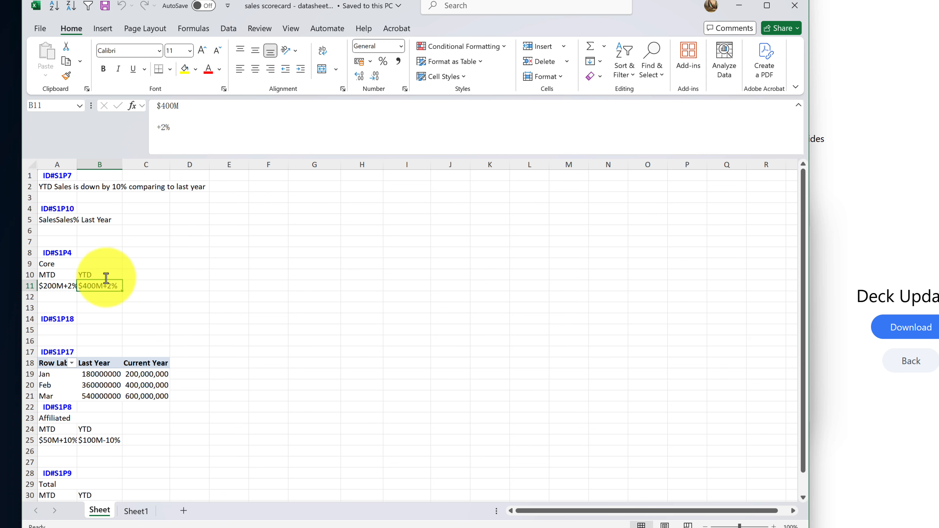
click(135, 508)
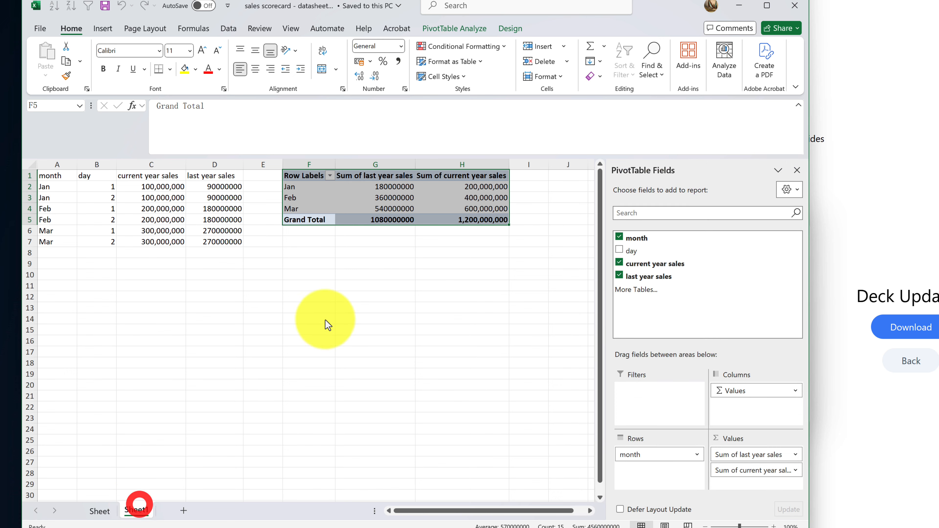
Check the pivot's current-year grand total in H5, then return to Sheet and edit B11
click(411, 284)
drag(475, 174, 467, 220)
click(466, 219)
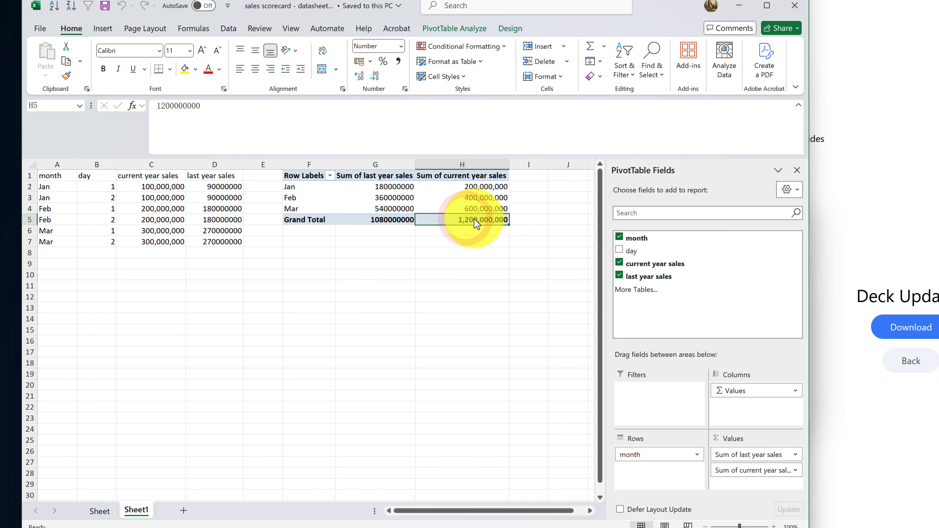
click(400, 232)
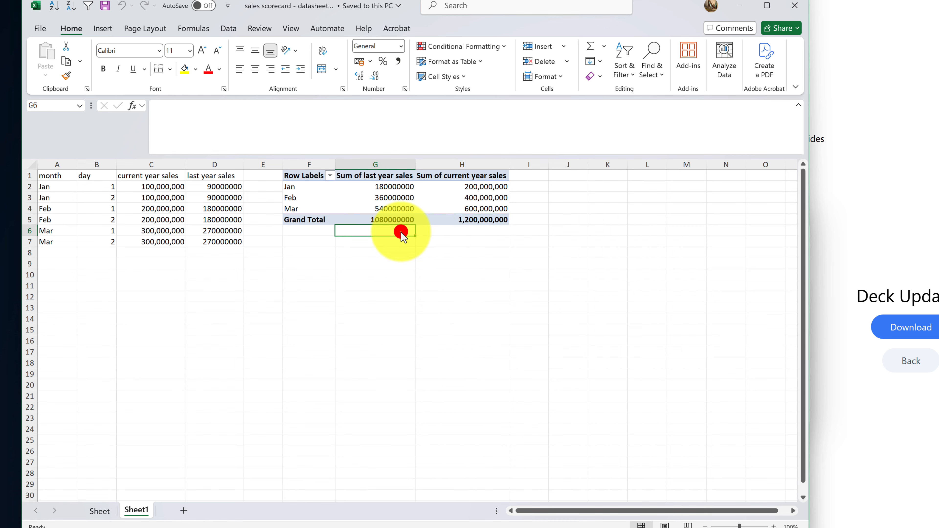
click(465, 220)
click(475, 228)
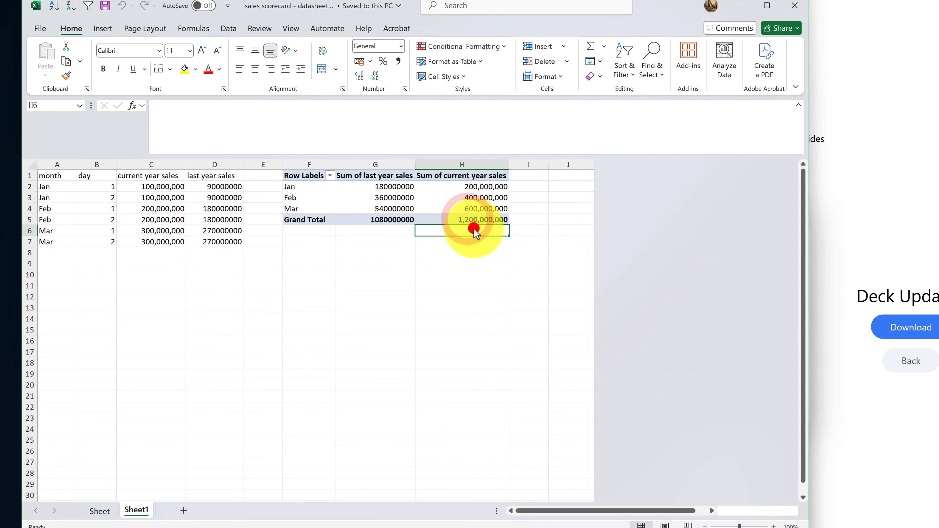
click(99, 510)
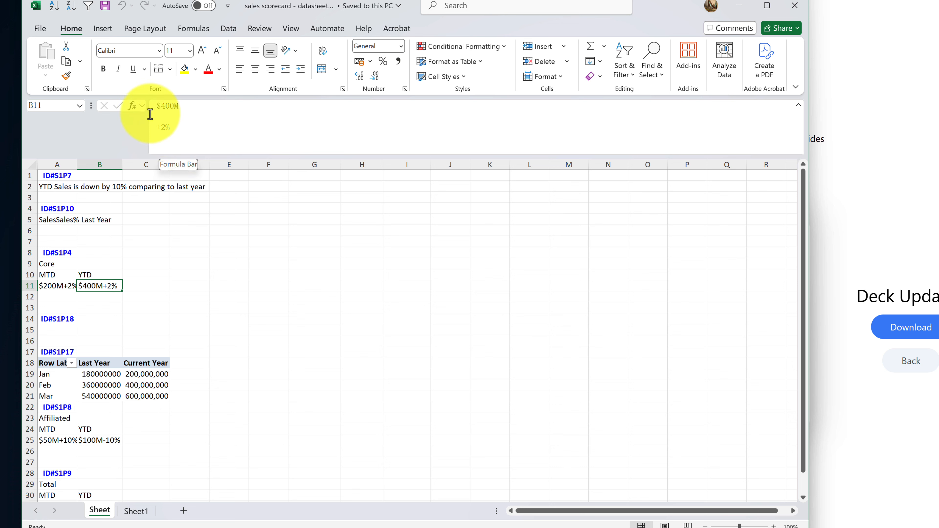
click(155, 106)
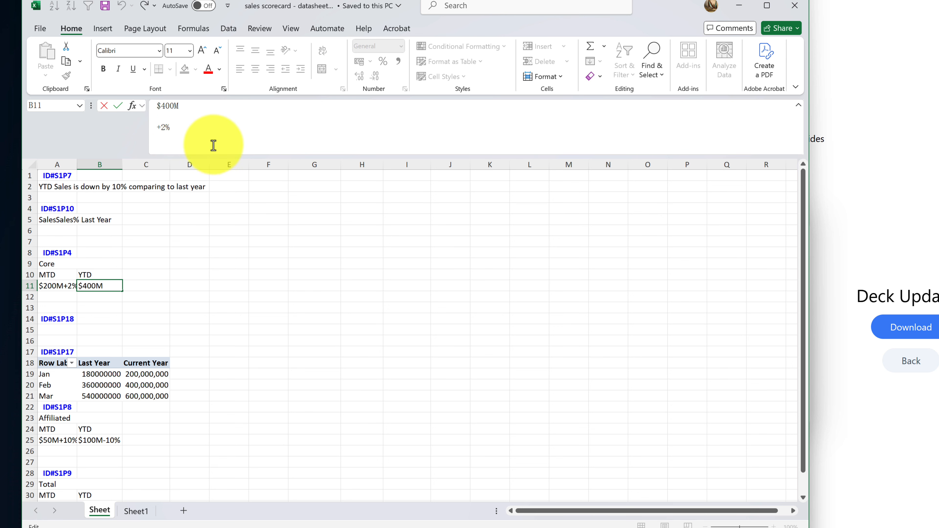
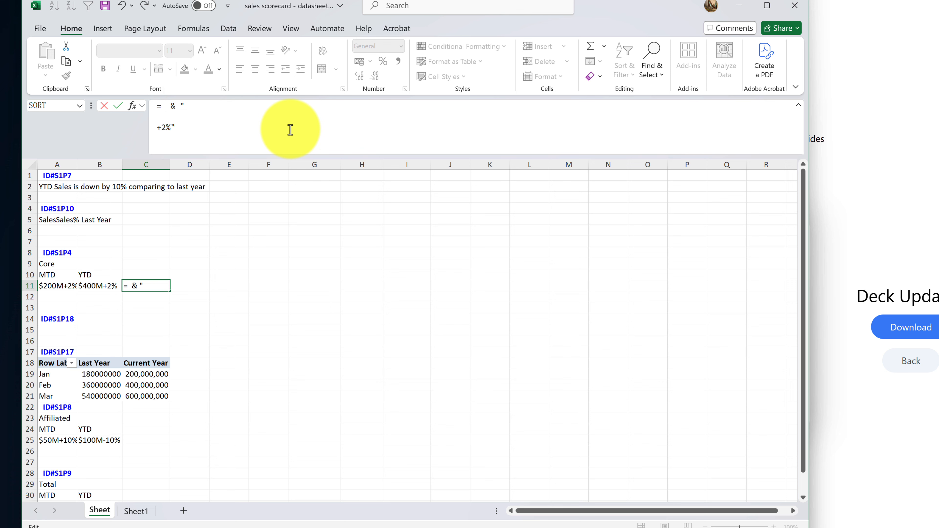
click(136, 510)
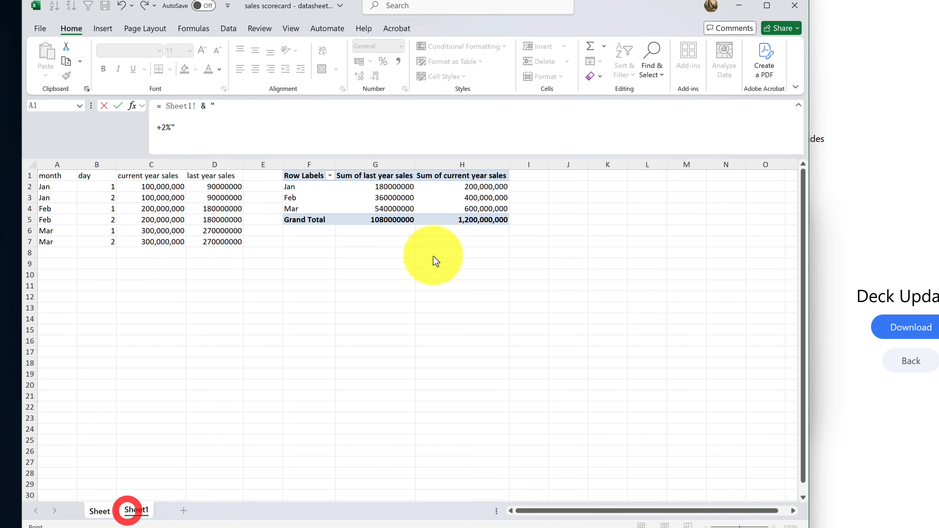
click(475, 220)
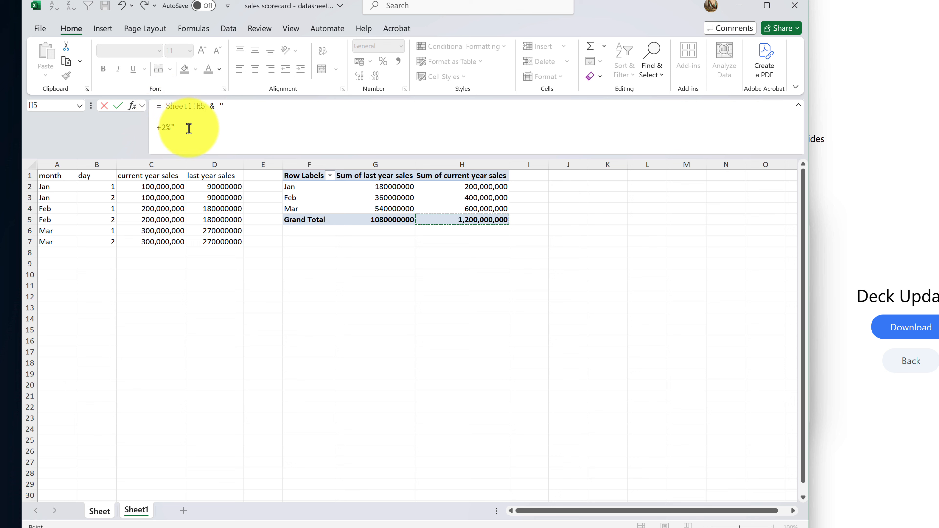
key(Return)
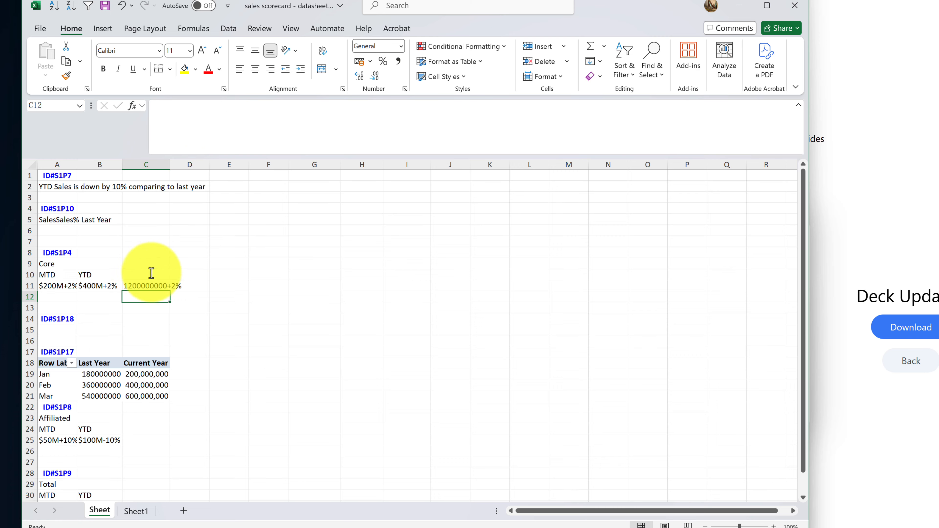
click(145, 286)
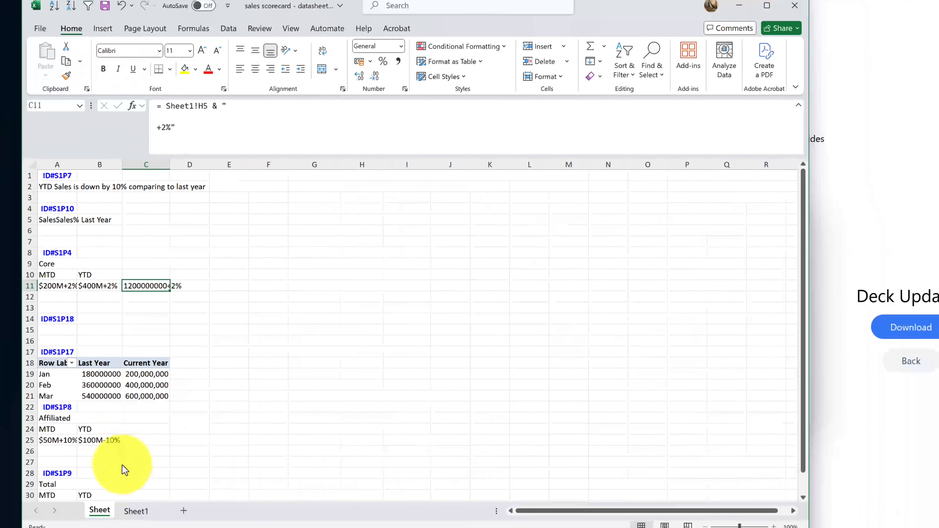
click(136, 511)
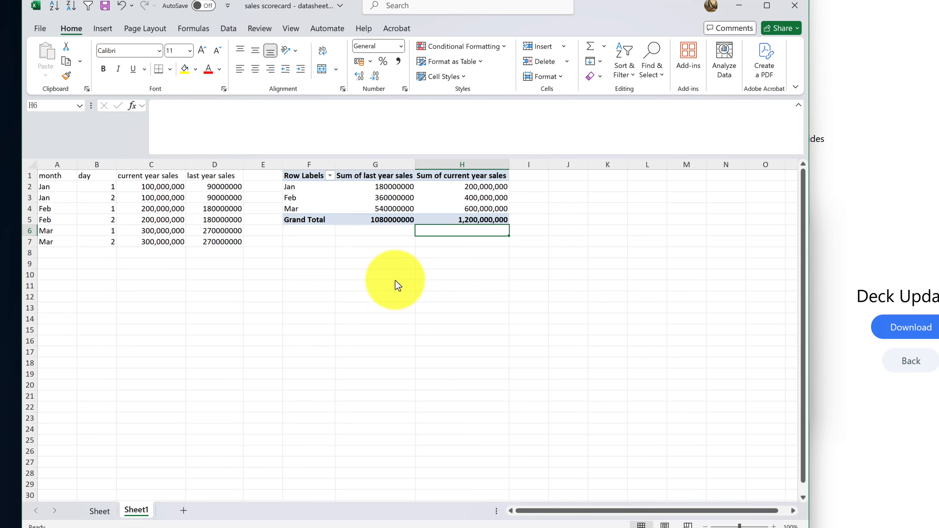
Label G6 'millions' and set H6 to =H5/1000000, showing 1200
key(Left)
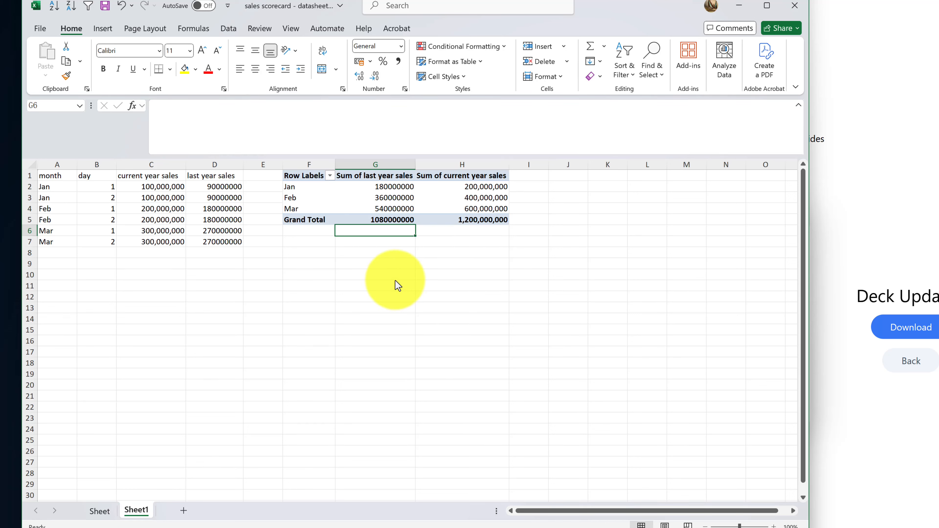
text(millions)
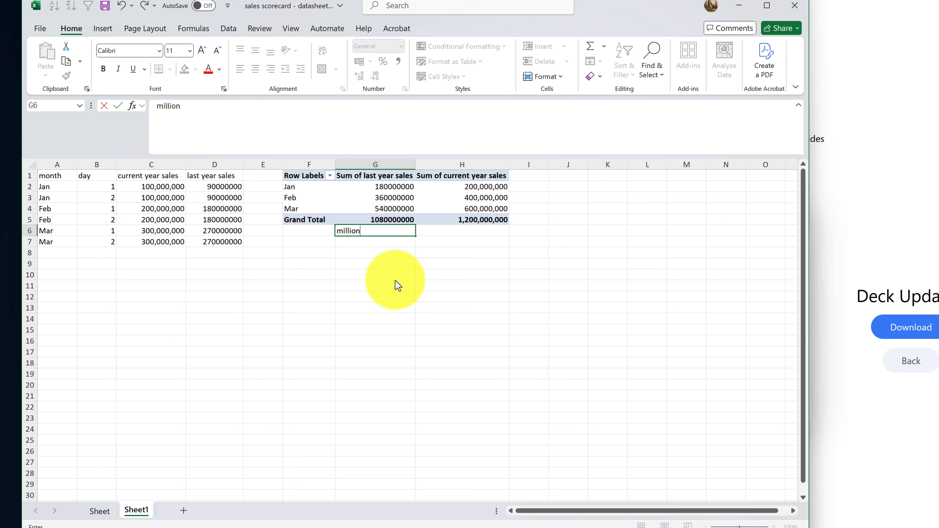
key(Tab)
text(=)
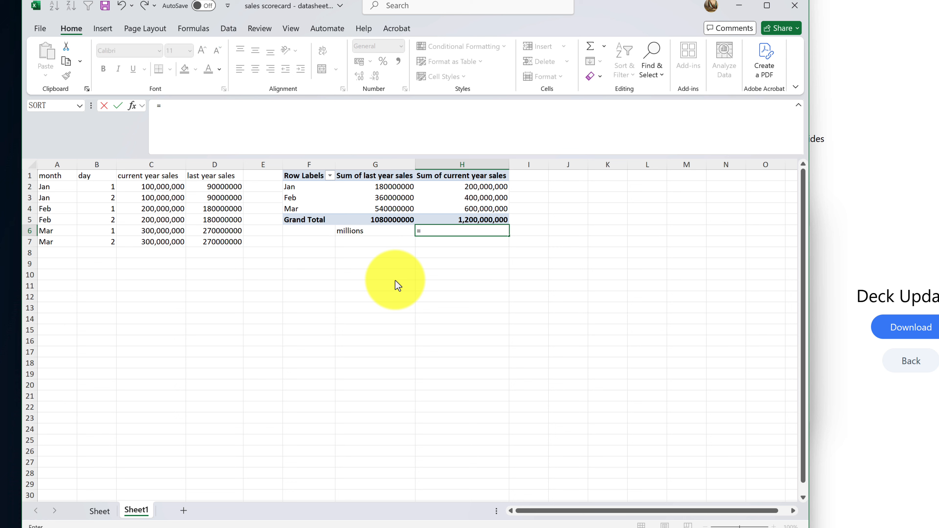
key(Up)
text(/)
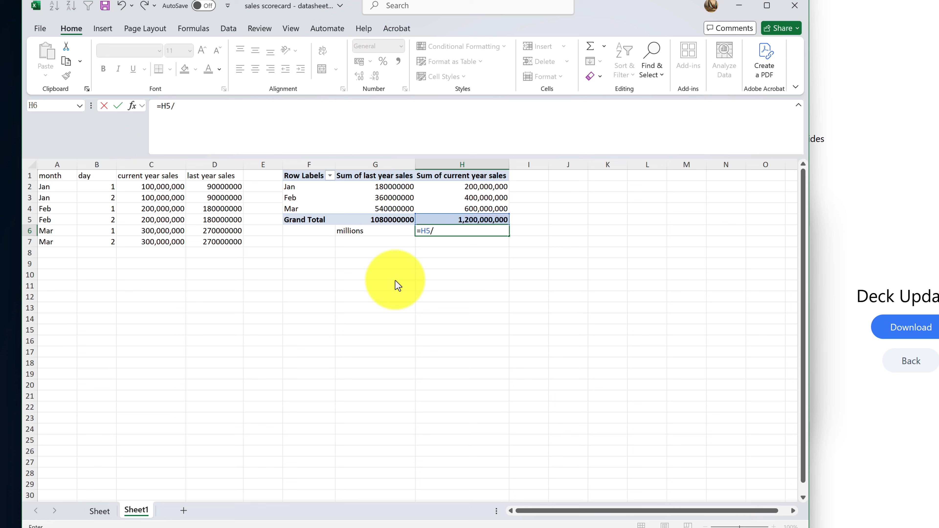
text(1000000)
key(Return)
Label G7 'signed' and set H7 to ="$"&H6&"M", showing $1200M
key(Left)
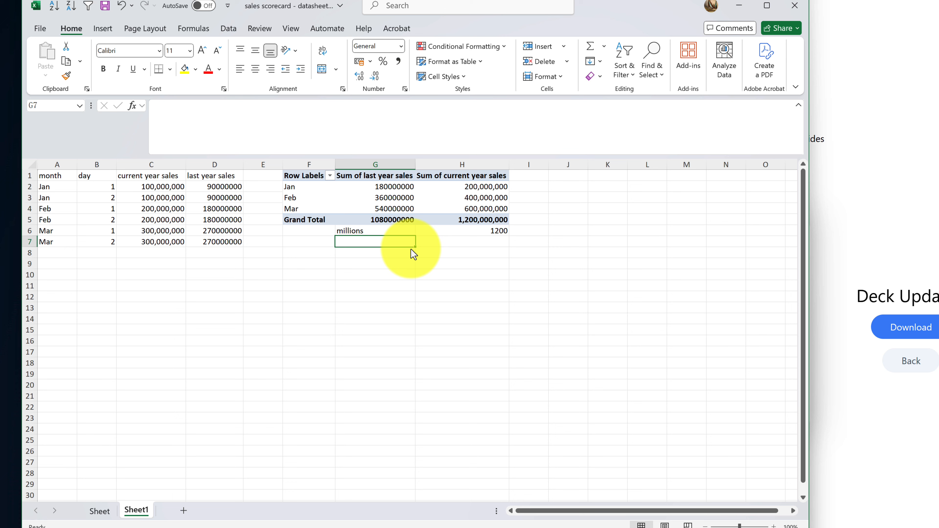
text(signed)
key(Tab)
text(=)
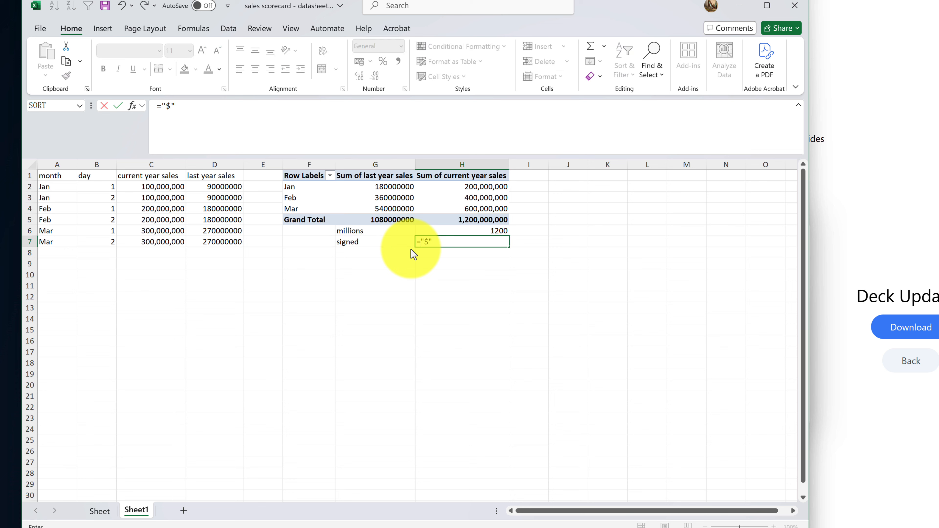
text("$"&)
key(Up)
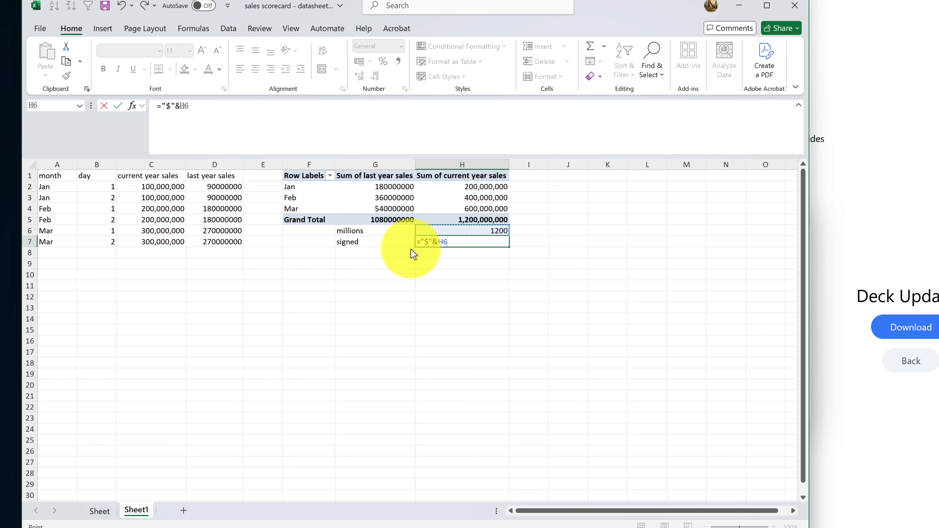
text(&"M")
key(Return)
click(440, 241)
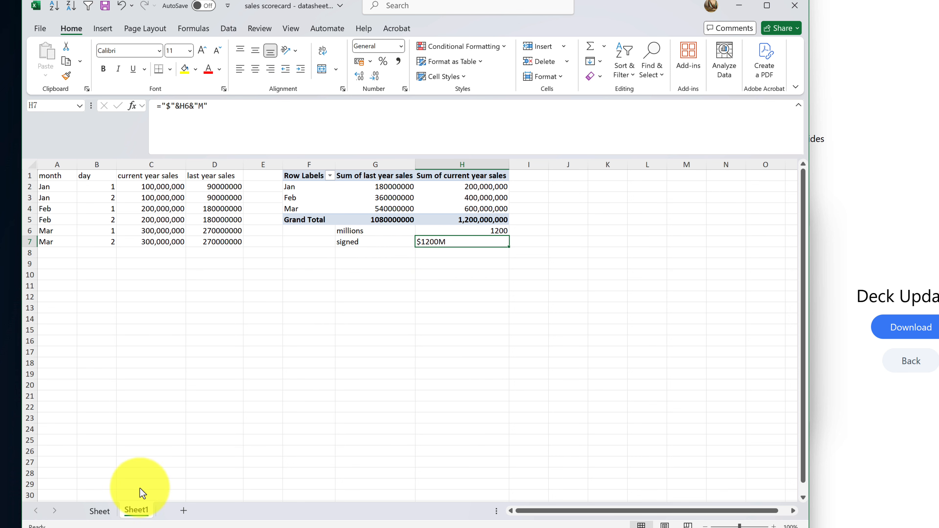
click(100, 511)
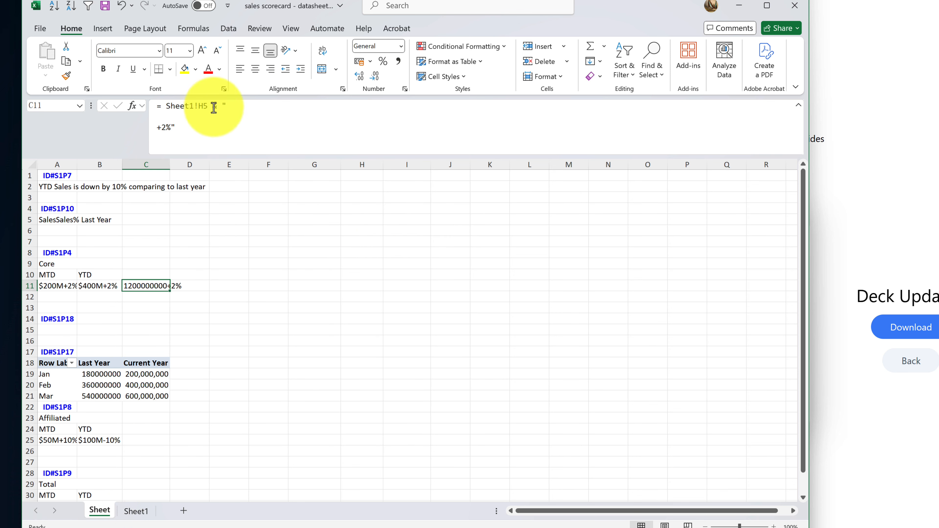
Replace Sheet1!H5 with Sheet1!H7 in C11's formula, giving $1200M+2%
drag(208, 106, 168, 106)
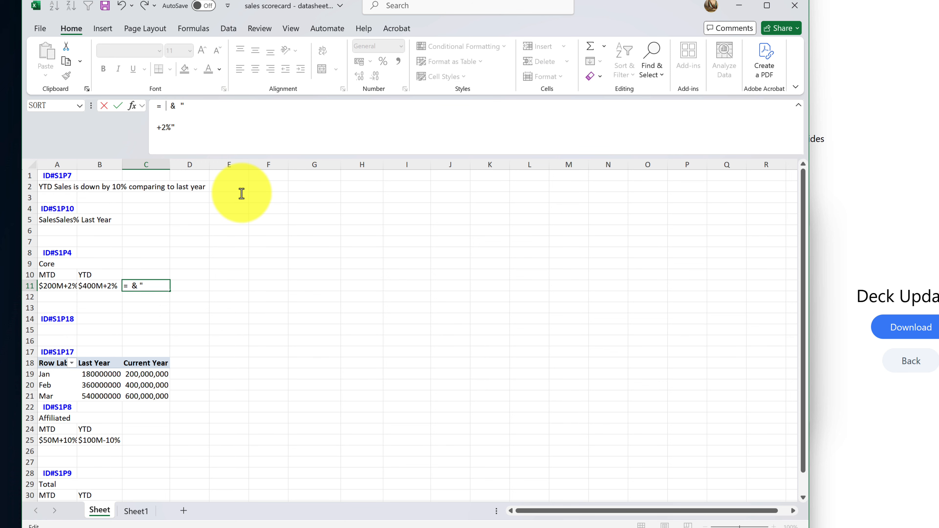
click(135, 511)
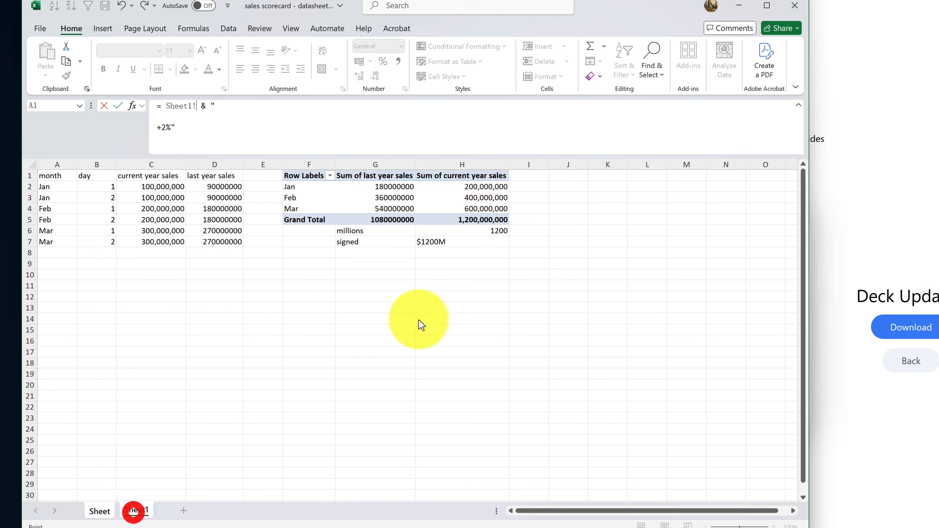
click(461, 242)
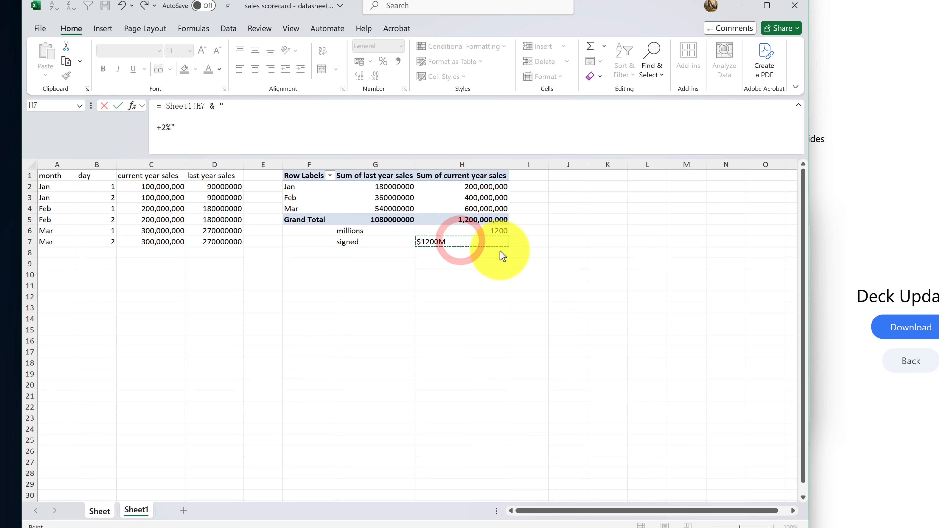
key(Return)
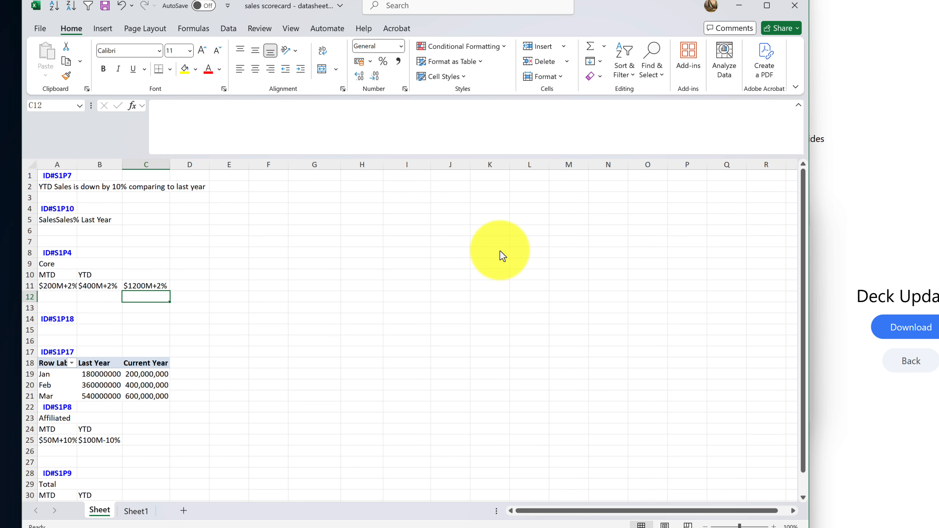
click(144, 288)
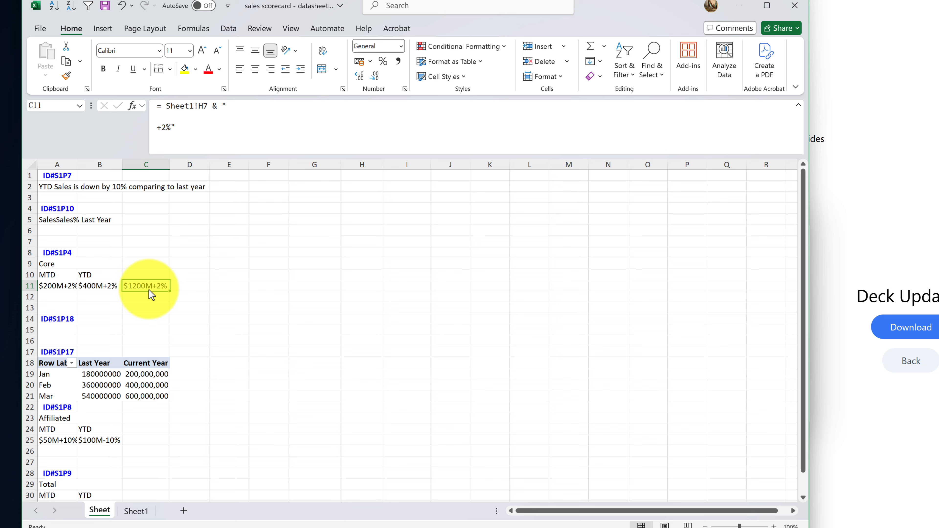
Move C11 onto B11, replacing the old $400M+2%, then save and close the workbook
drag(154, 281, 98, 285)
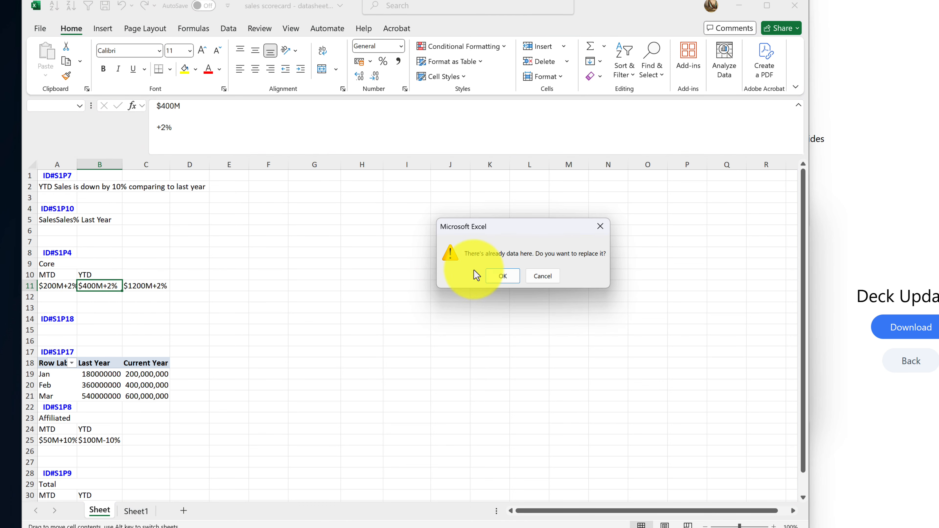
click(502, 277)
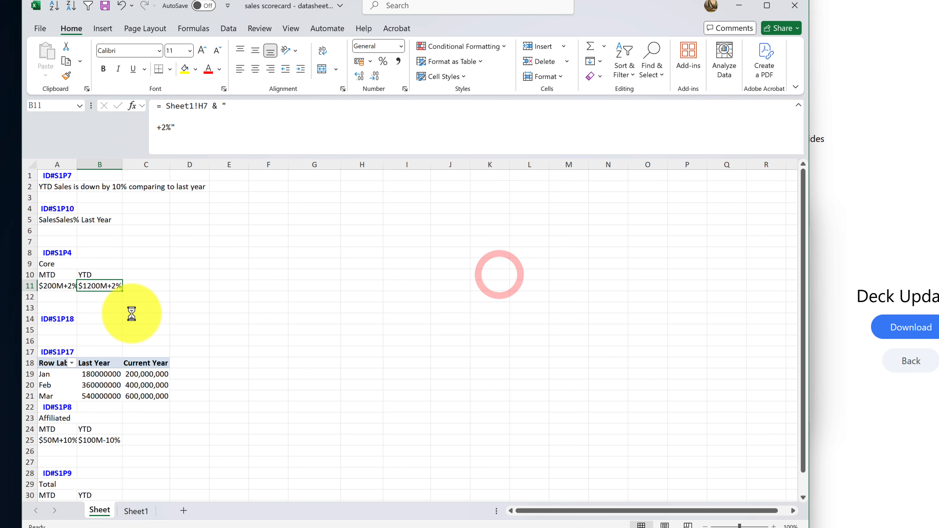
click(146, 284)
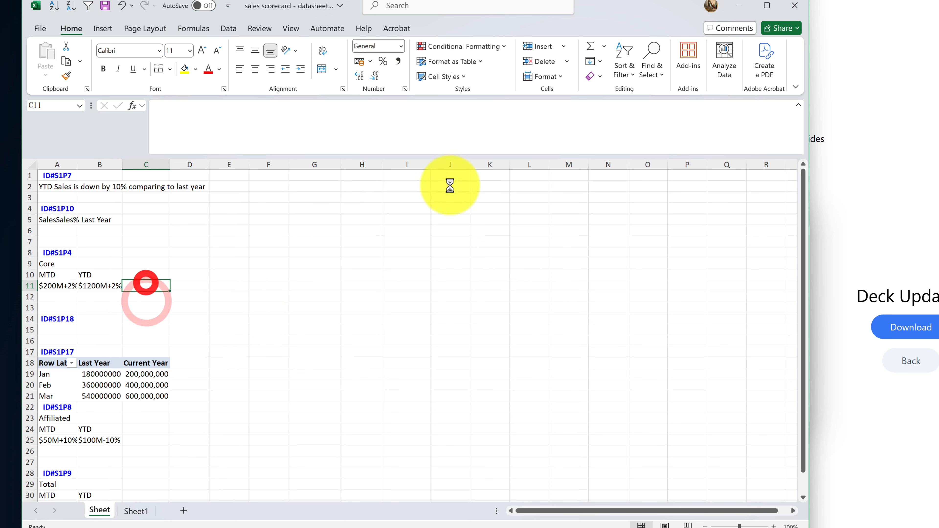
click(790, 9)
click(401, 353)
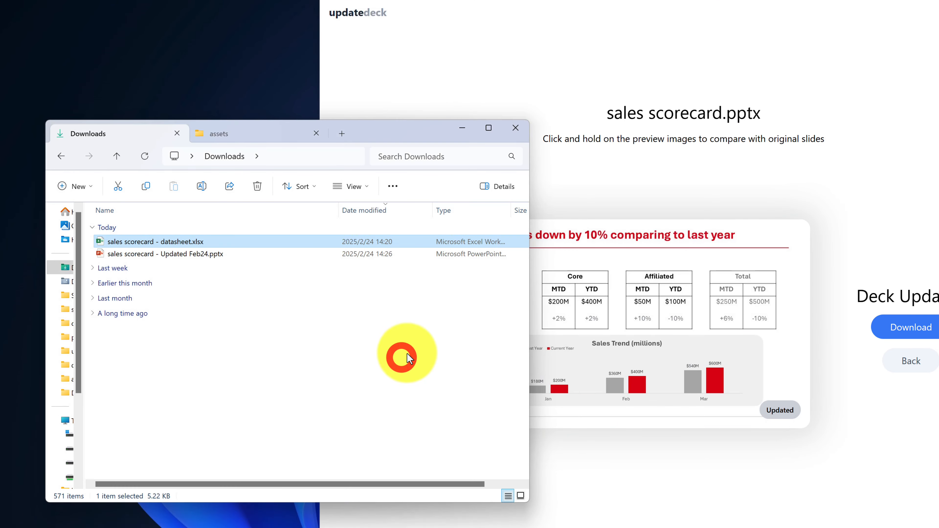
Upload the edited datasheet.xlsx from Downloads to the UpdateDeck page
drag(411, 129, 366, 137)
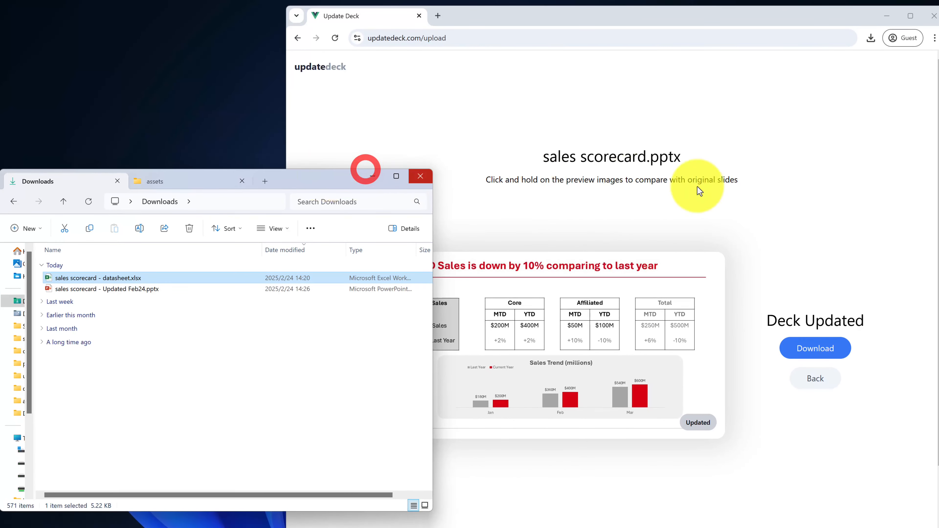
click(718, 184)
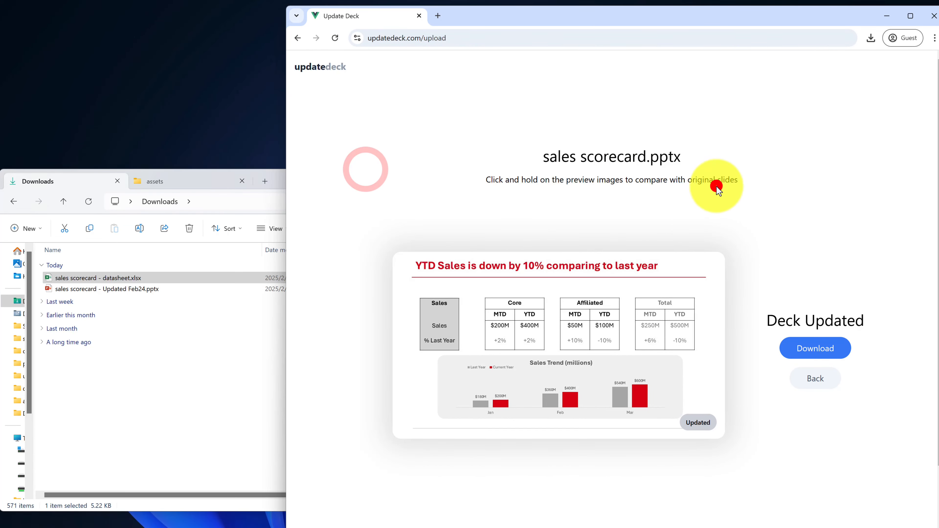
click(814, 388)
click(108, 281)
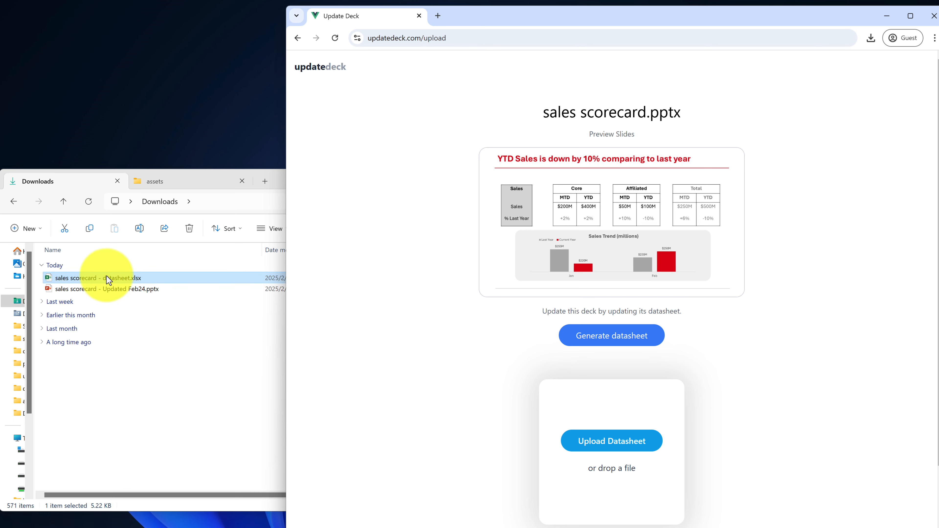
drag(108, 280, 547, 288)
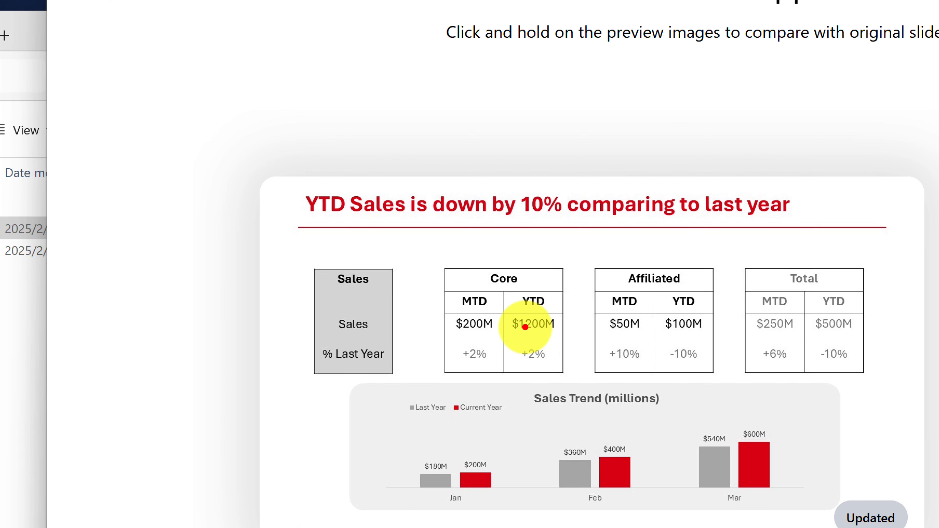
Compare the original and updated slides, confirming Core YTD $1200M
click(522, 324)
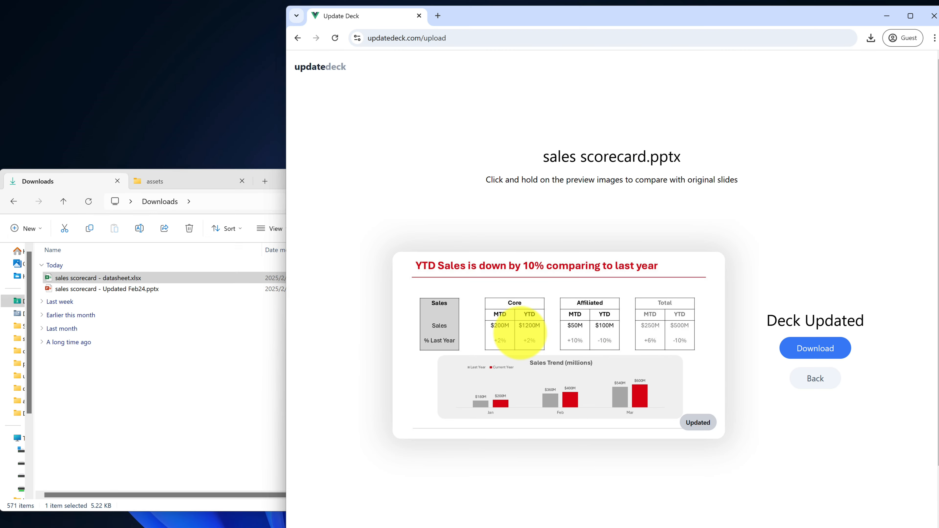
click(524, 335)
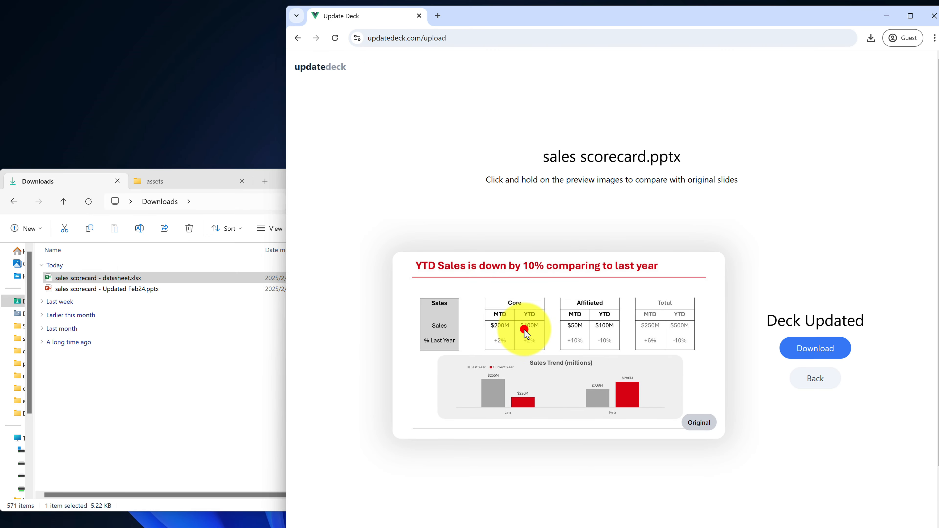
click(527, 331)
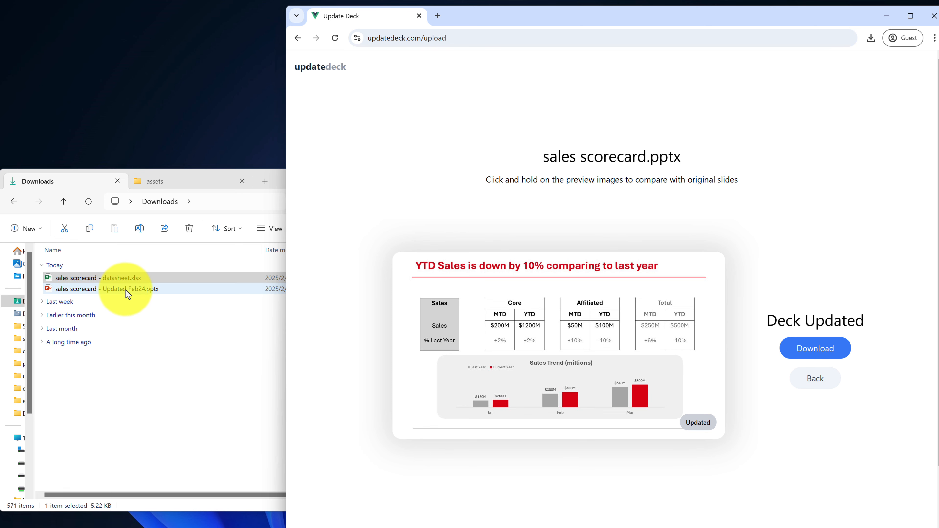
Reopen the sales scorecard datasheet and review the sales table A1:D7 on Sheet1
click(132, 275)
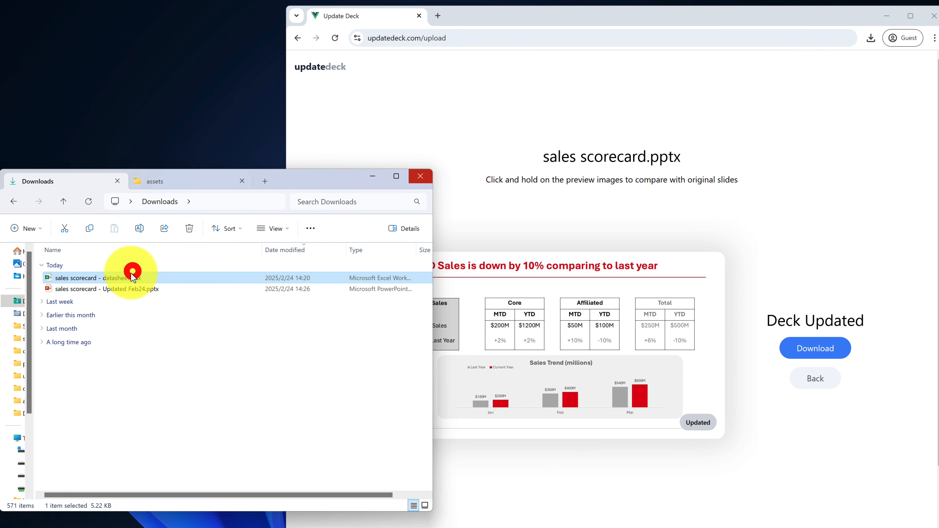
double_click(129, 278)
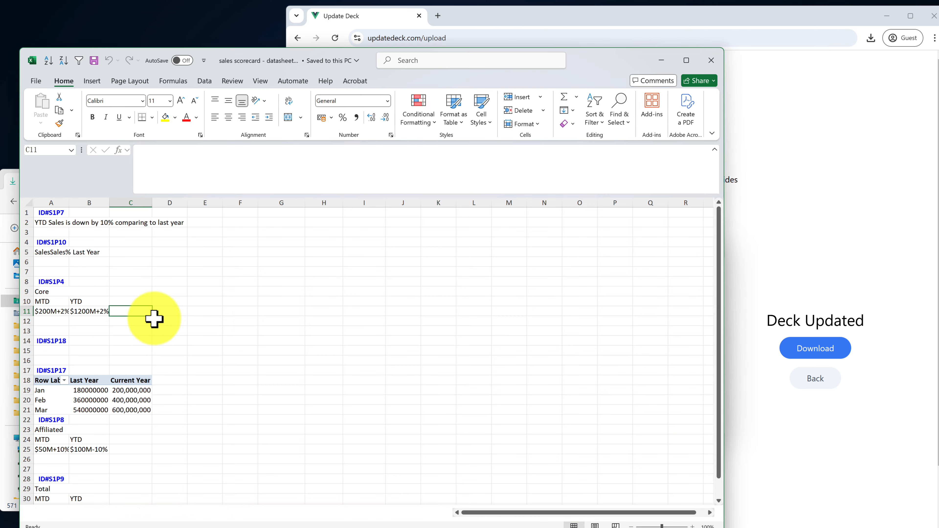
click(111, 512)
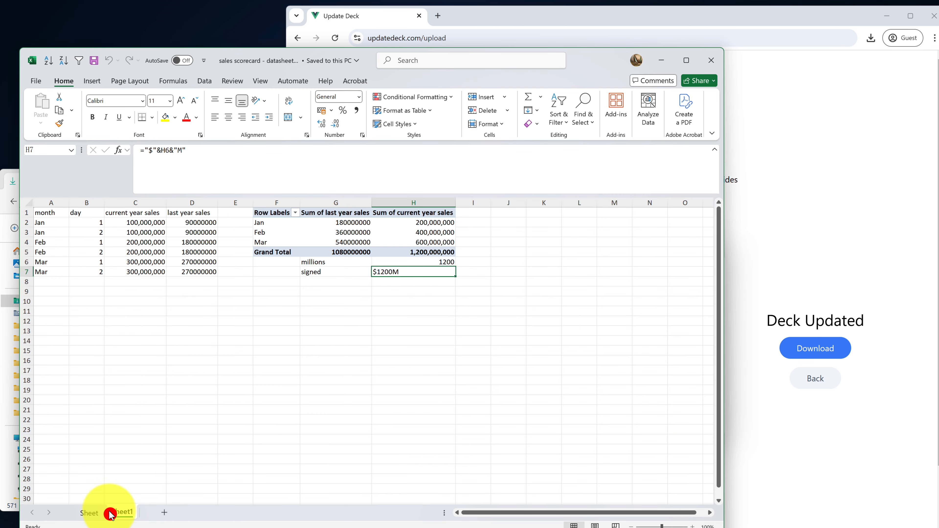
click(148, 261)
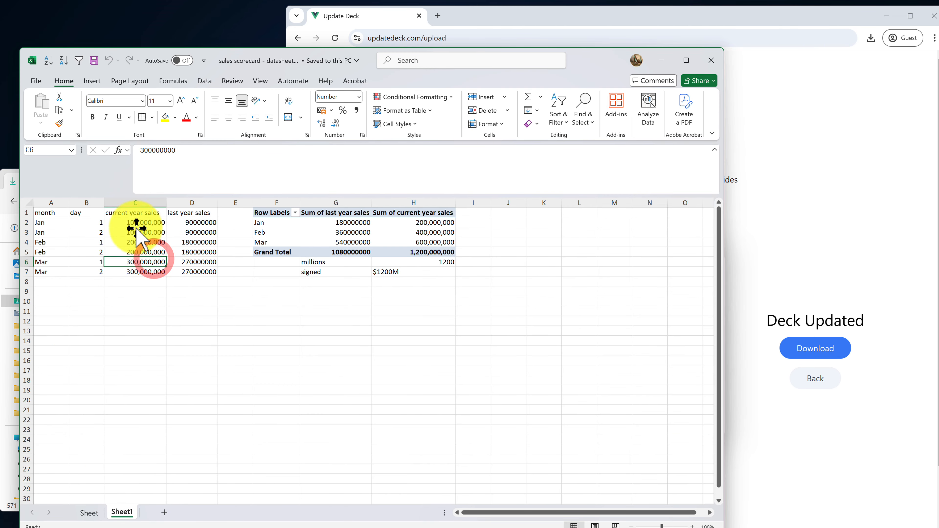
drag(188, 271, 56, 214)
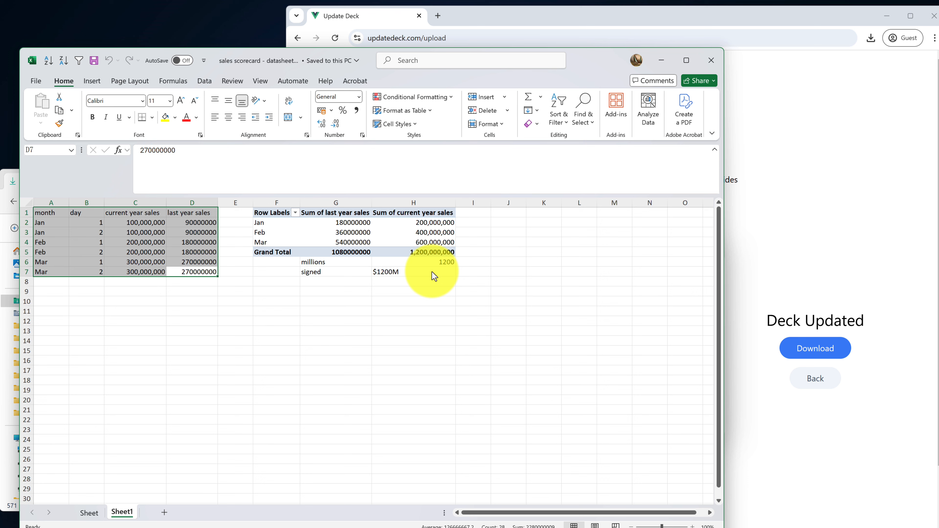
Copy the Jan sales C2:C3 into the Feb cells C4:C5, making them 100,000,000
click(146, 252)
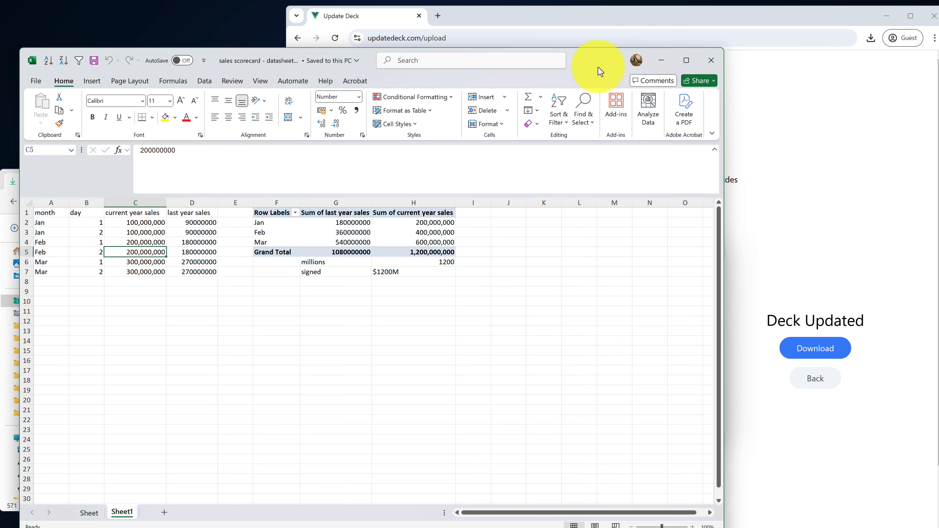
drag(598, 67, 588, 92)
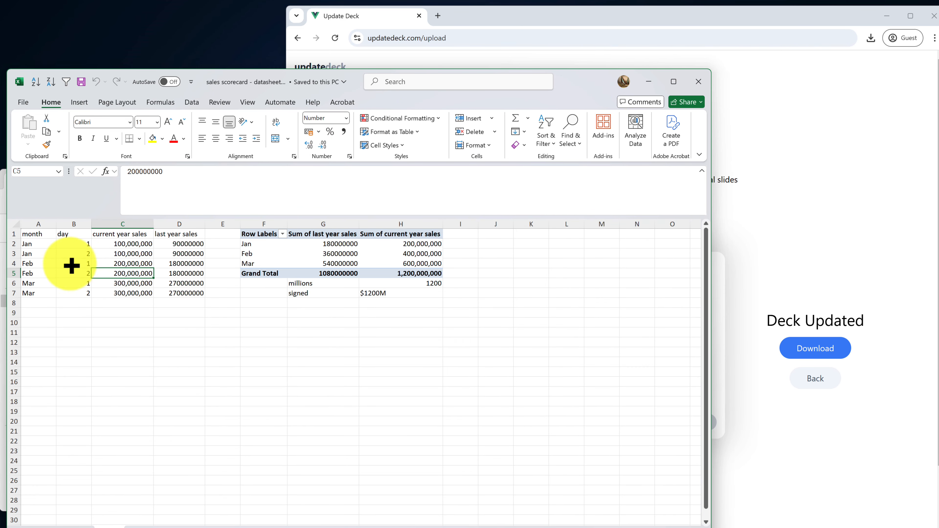
click(40, 263)
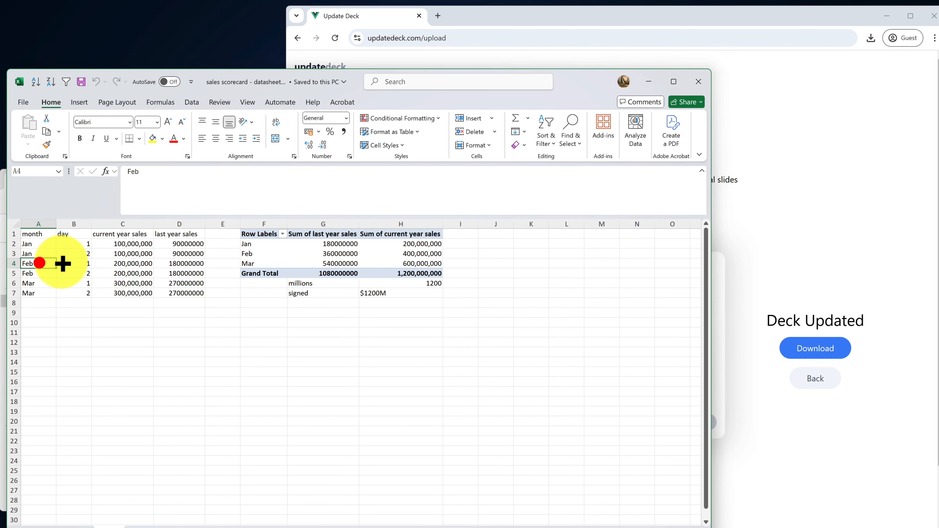
click(108, 267)
drag(111, 244, 122, 274)
key(ctrl+c)
key(Return)
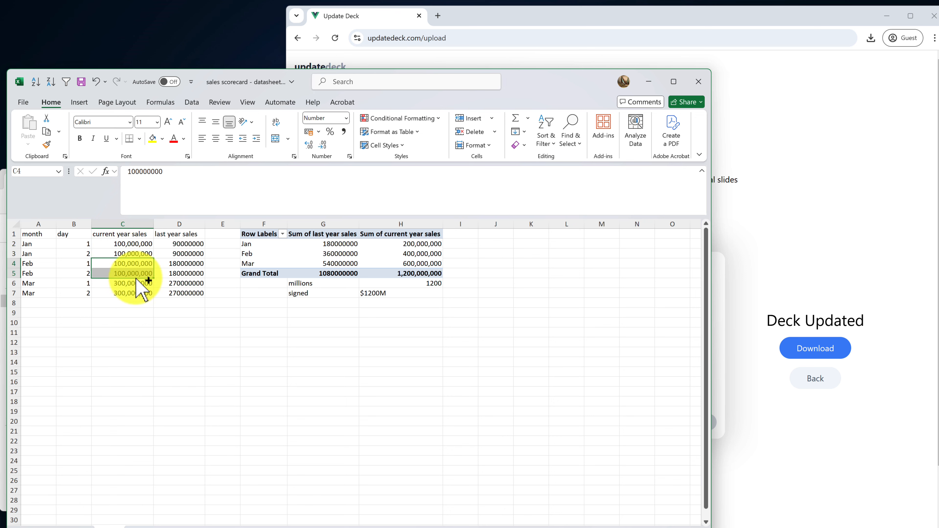
click(131, 266)
click(136, 244)
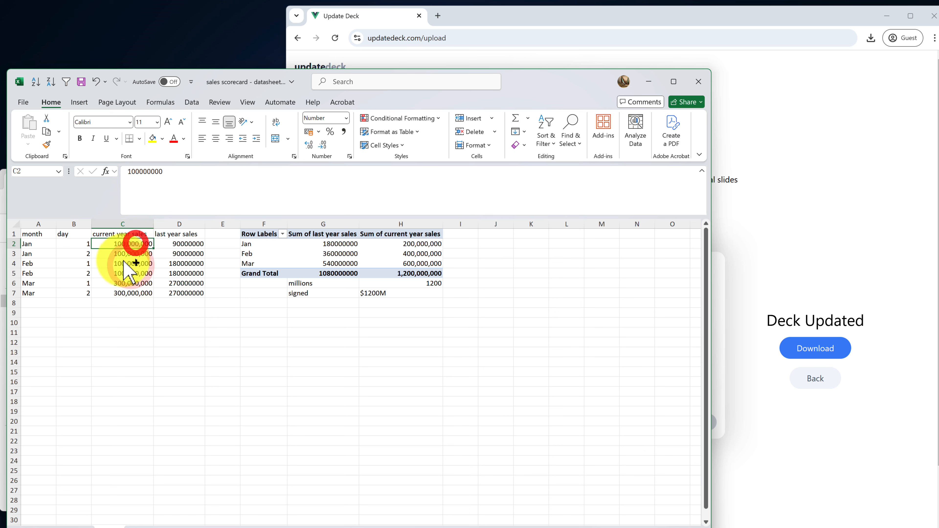
drag(116, 261, 117, 273)
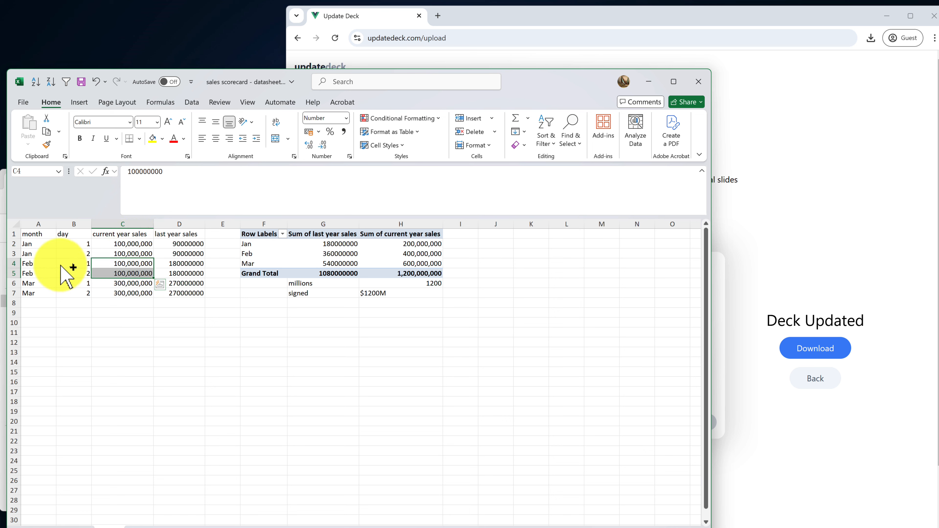
Refresh all pivot data from the edited sales with Refresh All
click(341, 251)
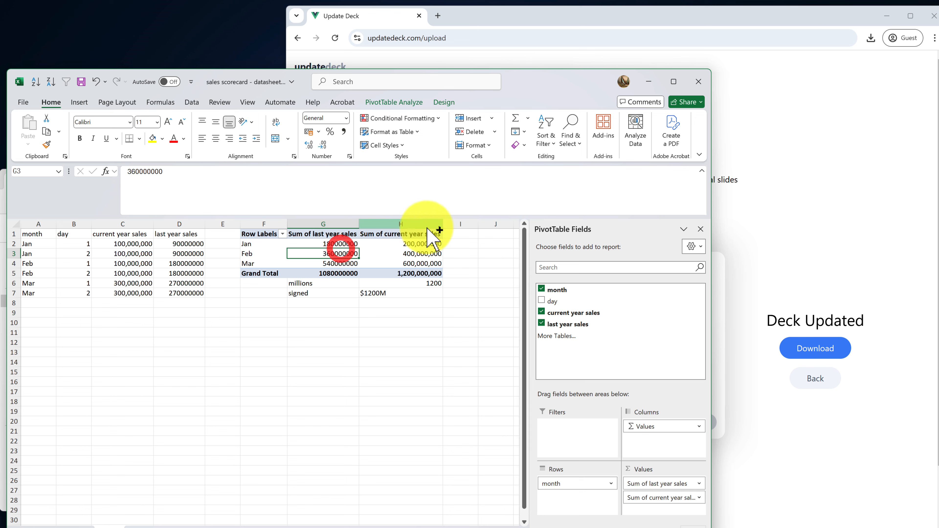
click(423, 103)
click(301, 144)
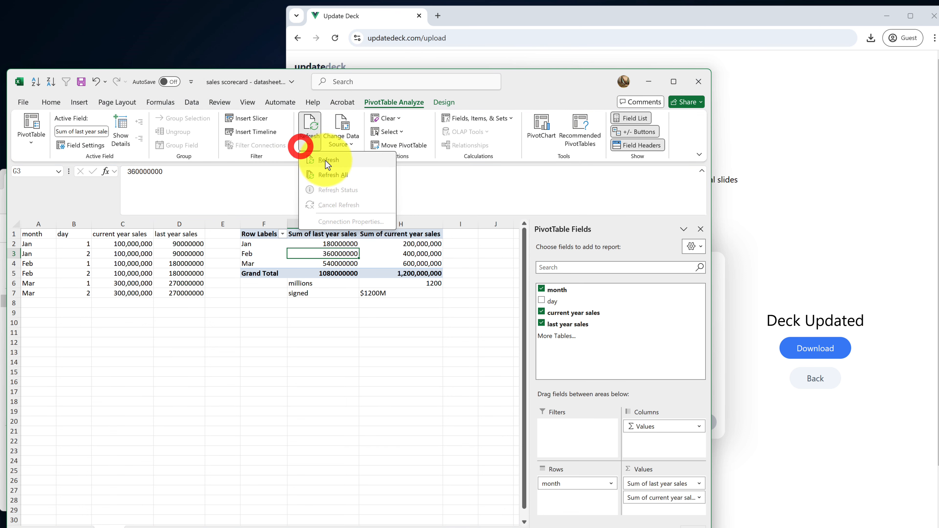
click(333, 175)
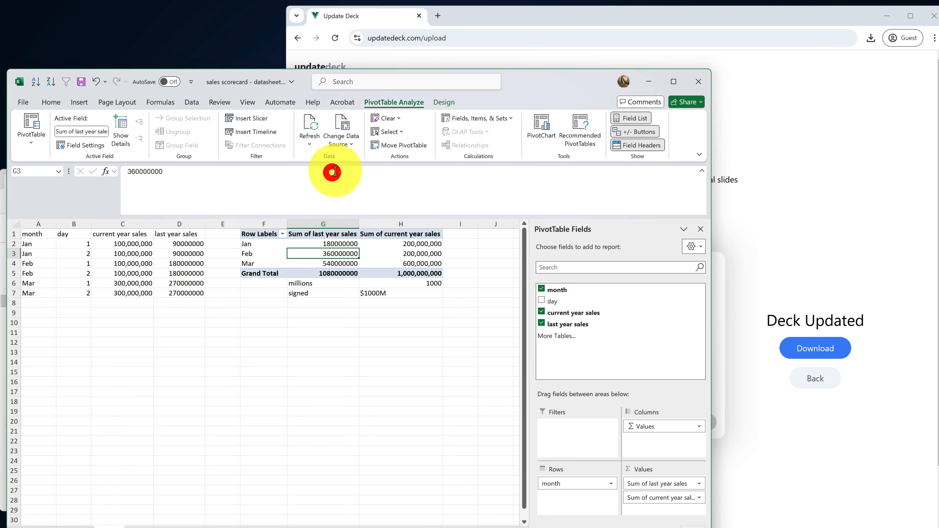
Verify H5:H7 now read 1,000,000,000, 1000 and $1000M, and B11 shows $1000M+2%, then close Excel
click(406, 269)
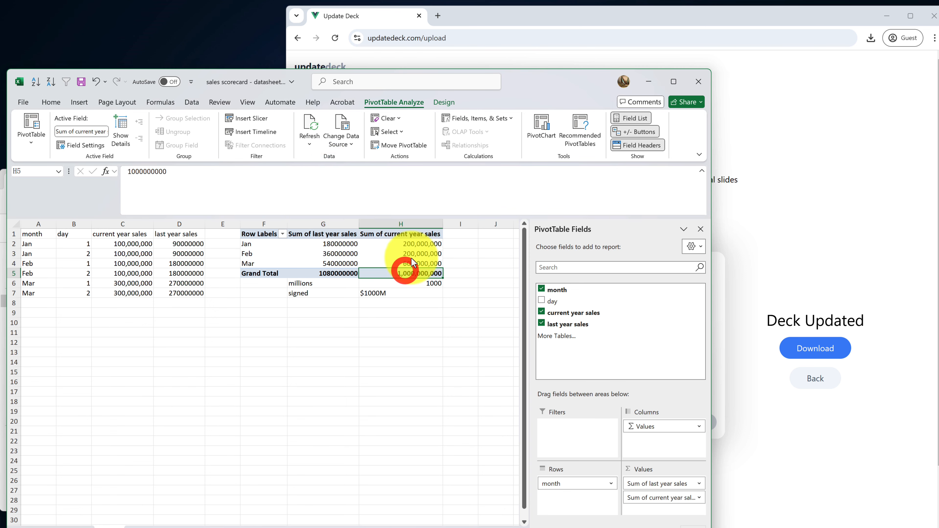
mouse_move(415, 273)
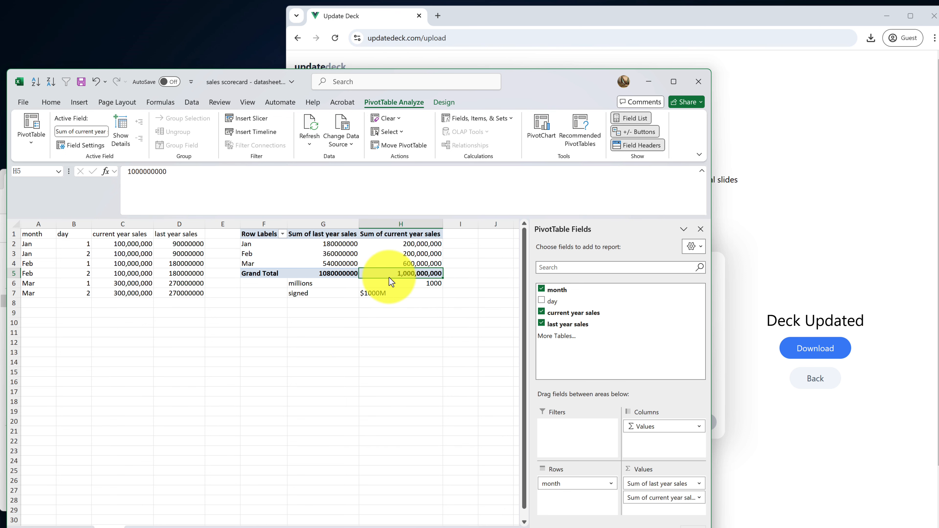
click(418, 283)
click(379, 293)
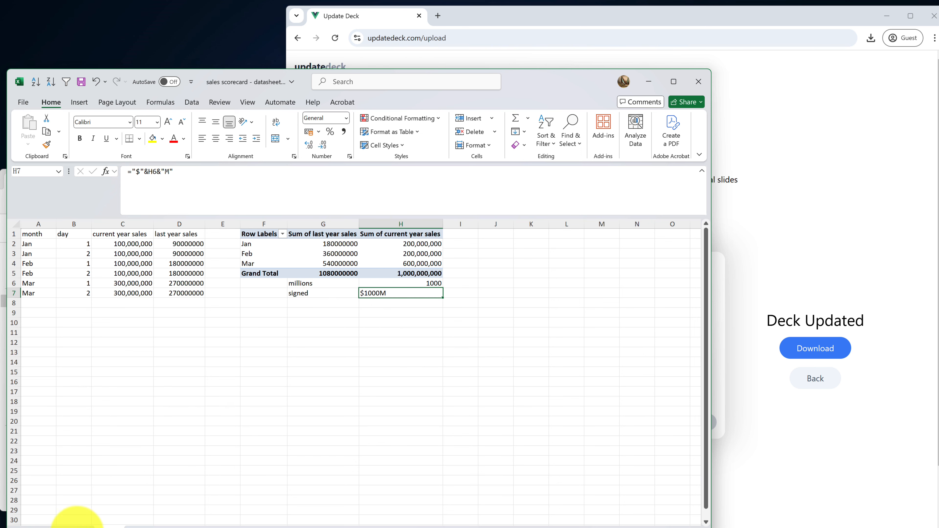
click(77, 524)
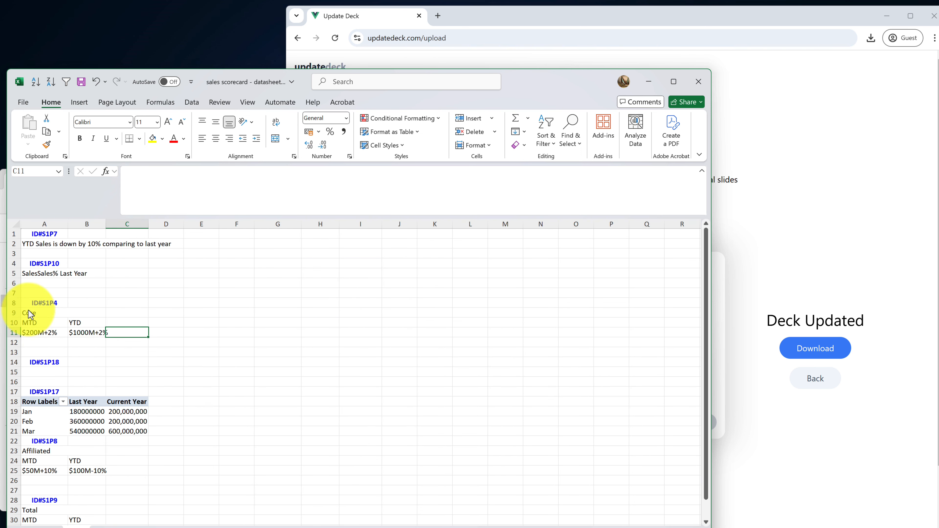
click(85, 335)
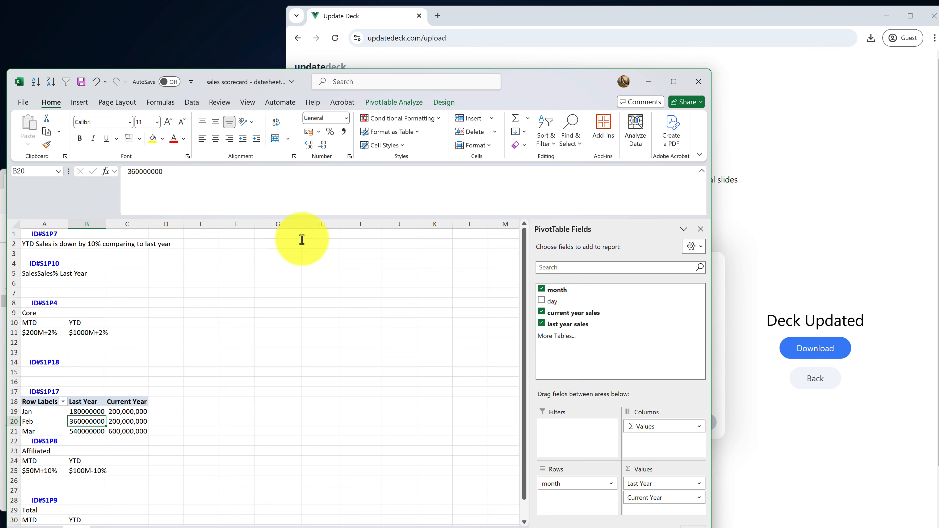
drag(531, 90, 539, 58)
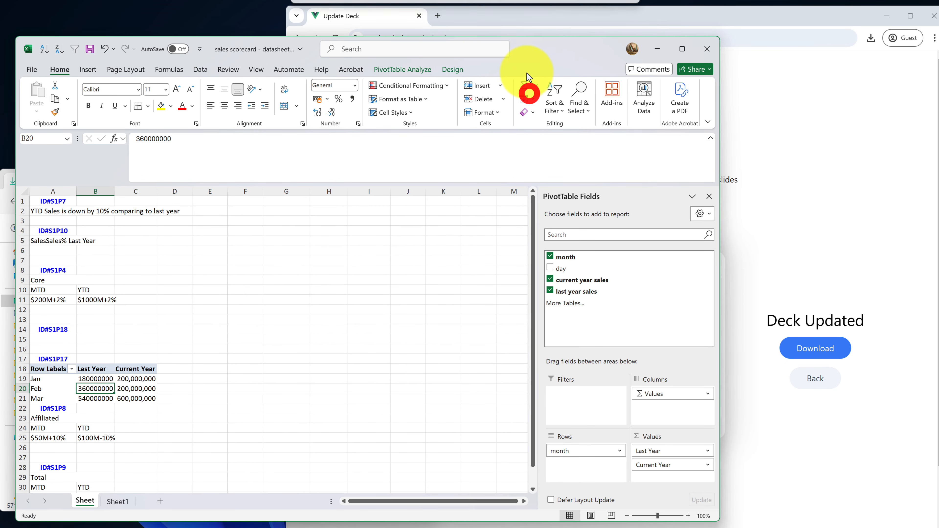
click(707, 56)
Save the workbook and re-upload datasheet.xlsx to UpdateDeck to regenerate the deck
click(358, 363)
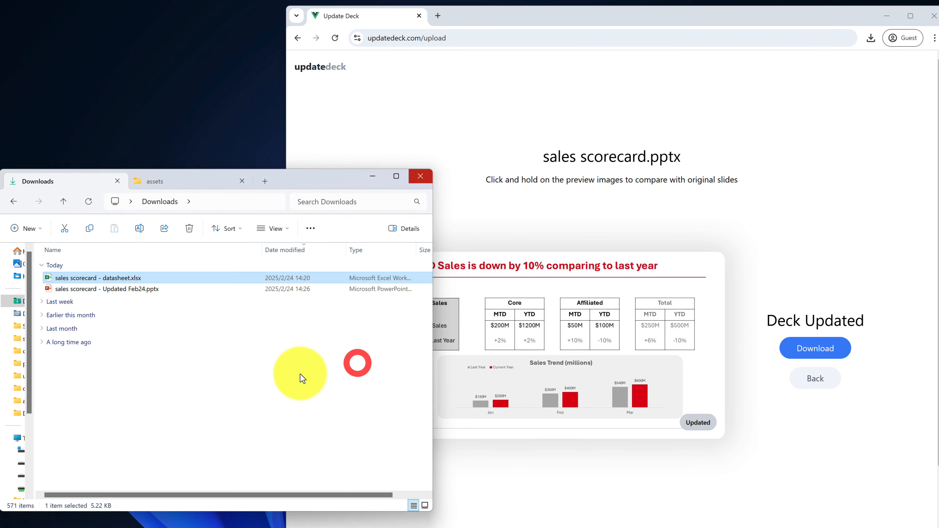
click(812, 378)
drag(102, 276, 620, 303)
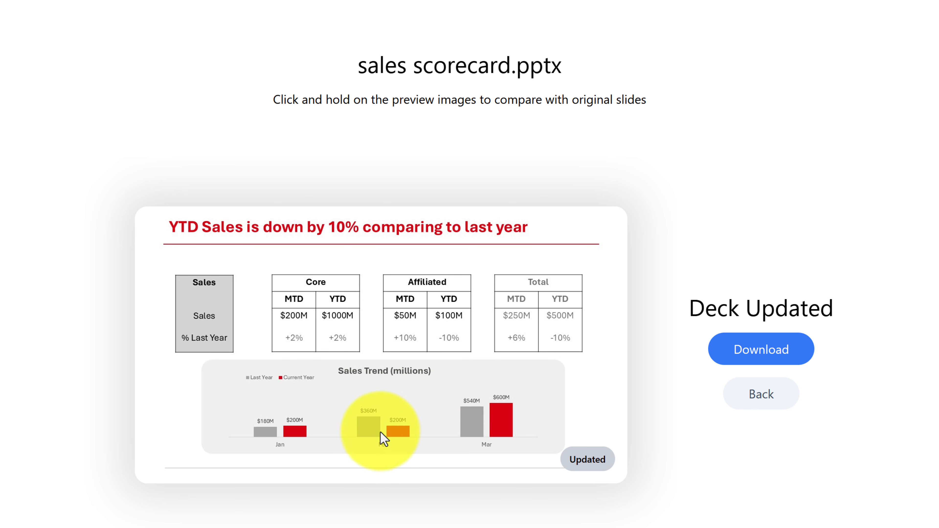
Compare original and updated slides, showing Core YTD $1000M and a $200M Feb bar
click(346, 324)
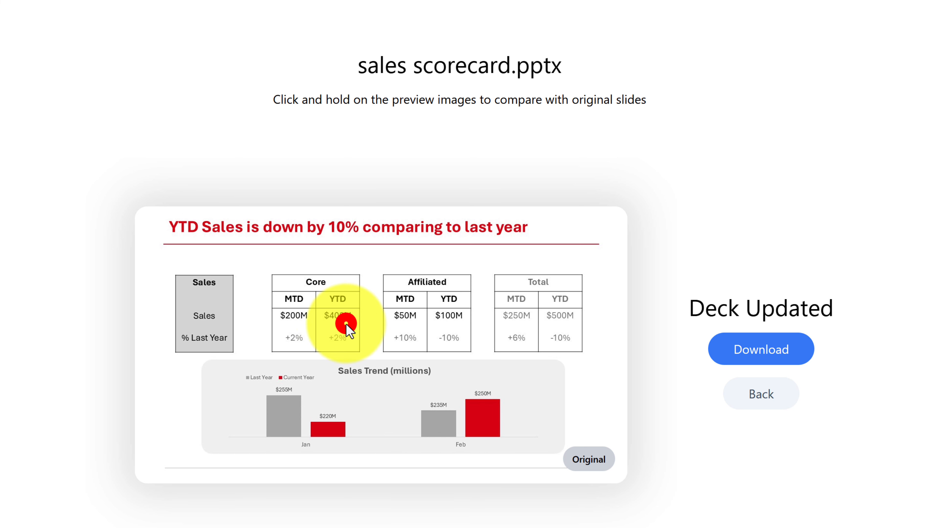
click(347, 325)
click(347, 325)
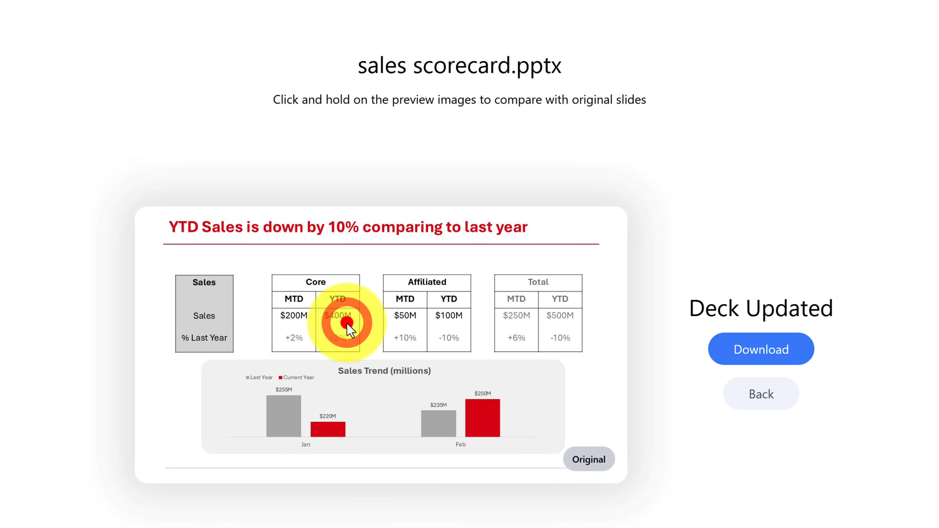